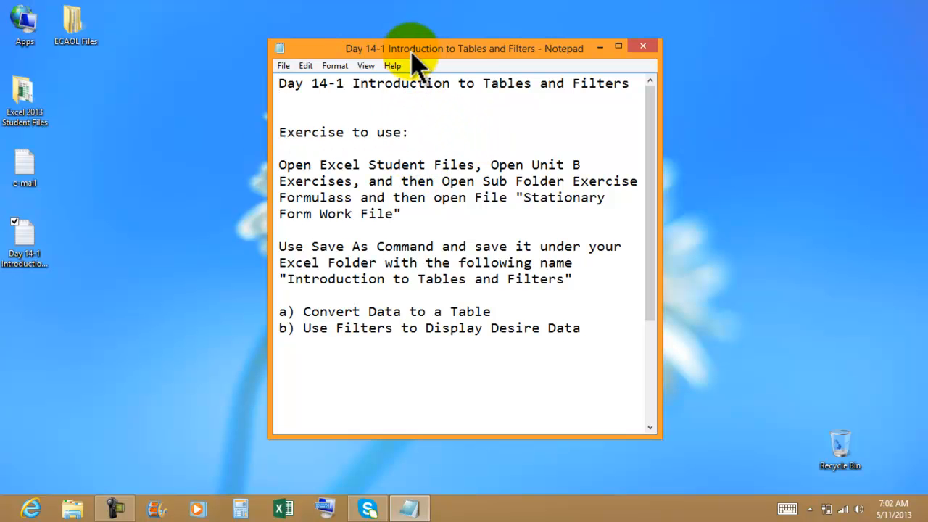
Step: Set the instruction note side by side with the Excel 2013 Student Files folder and open its Unit B Exercises subfolder
left_click_drag(411, 55, 927, 14)
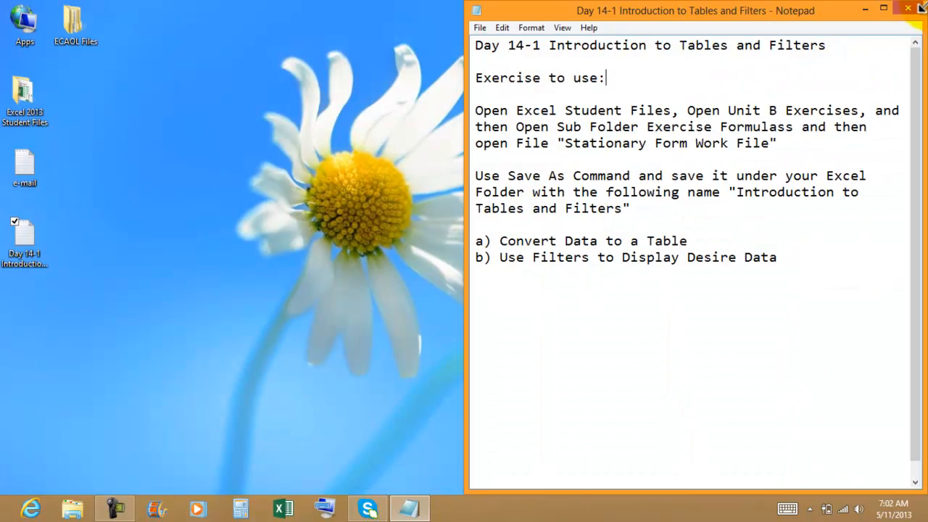
double_click(38, 100)
left_click_drag(363, 40, 2, 63)
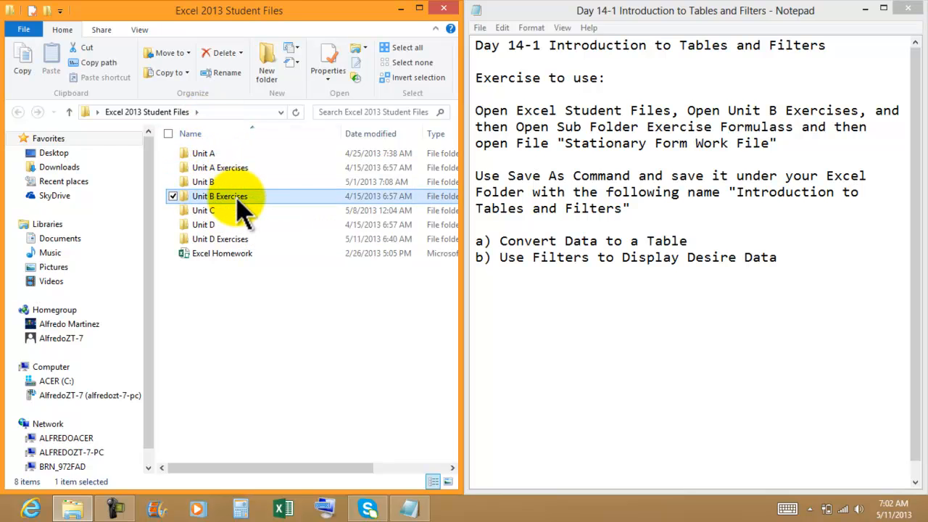
double_click(241, 210)
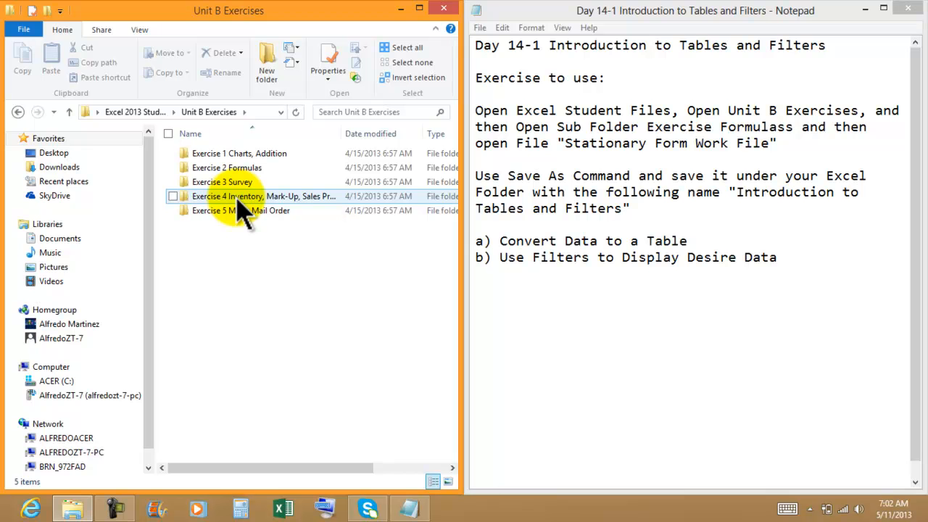
Step: Correct the subfolder name in the instruction note to read "Exercise 2 Formulas"
left_click(797, 129)
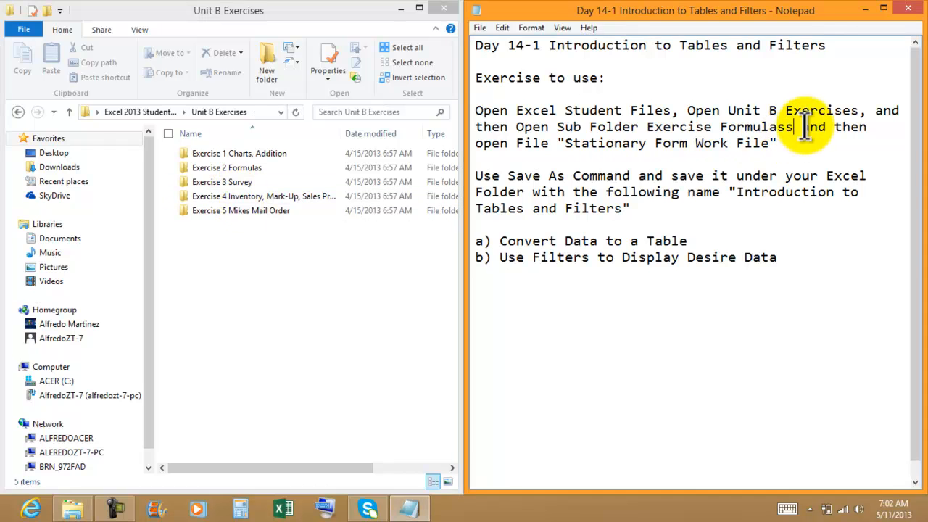
key("BackSpace")
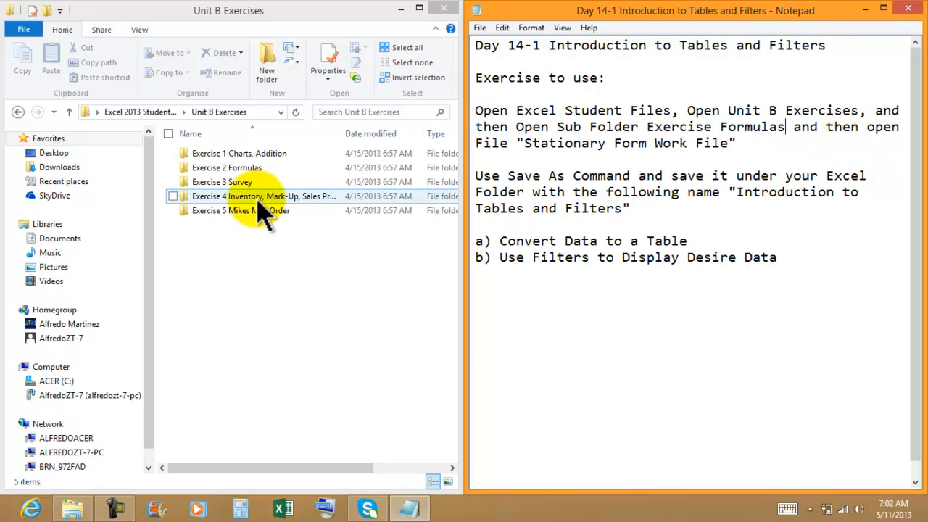
left_click(245, 169)
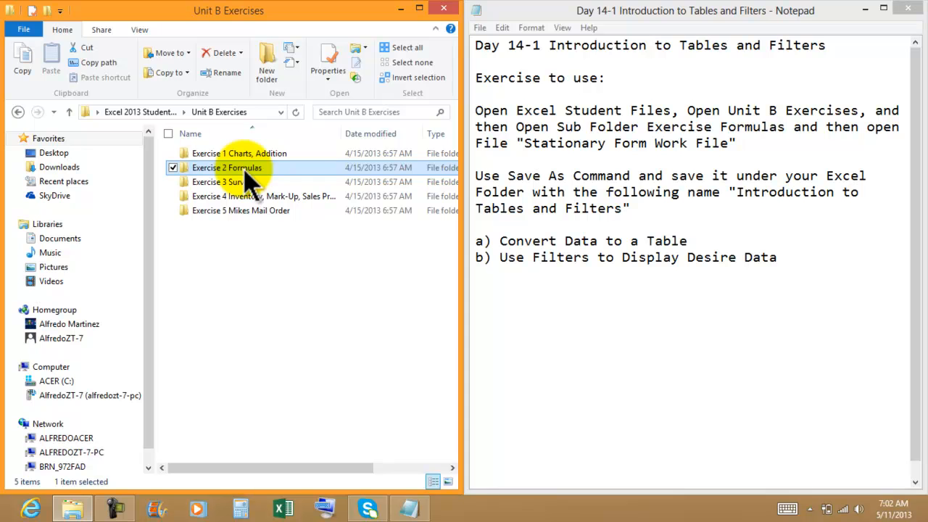
left_click(725, 127)
type("2")
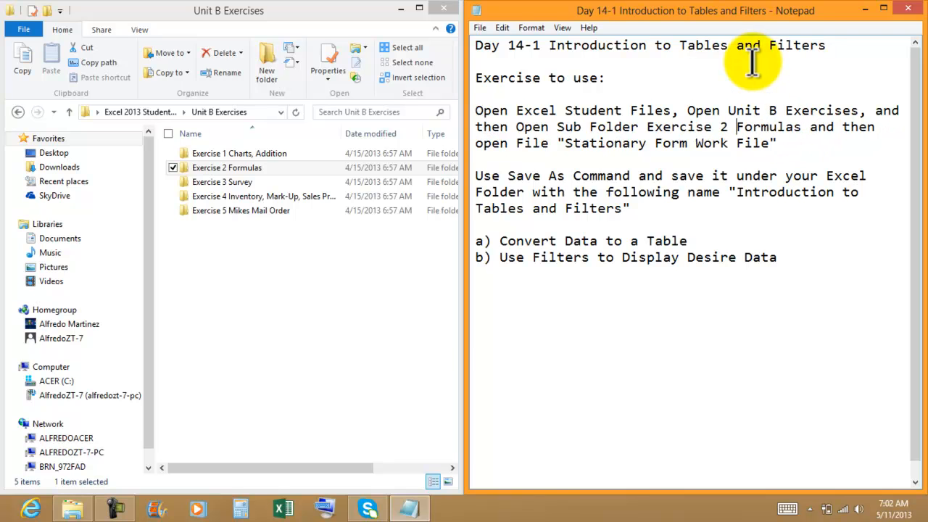
Step: Open the workbook "Stationary Form Work File" from the Exercise 2 Formulas folder
double_click(255, 170)
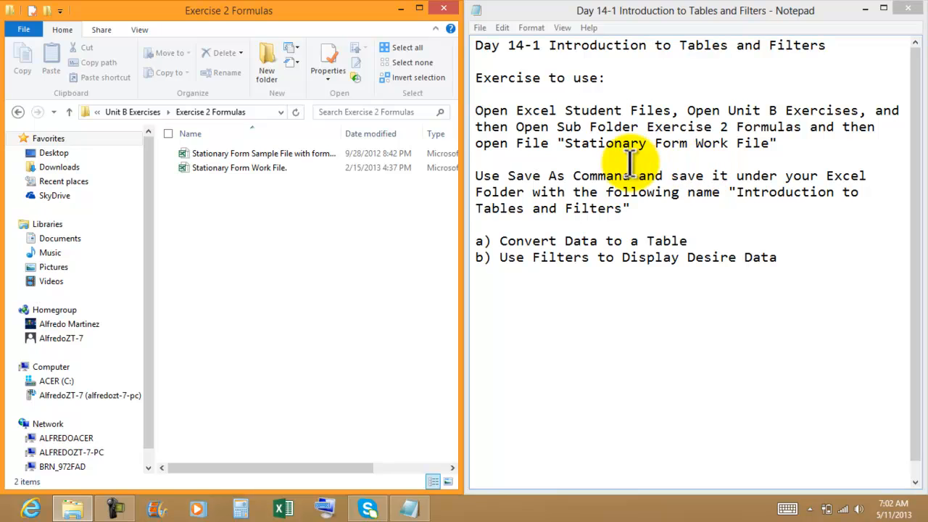
double_click(250, 172)
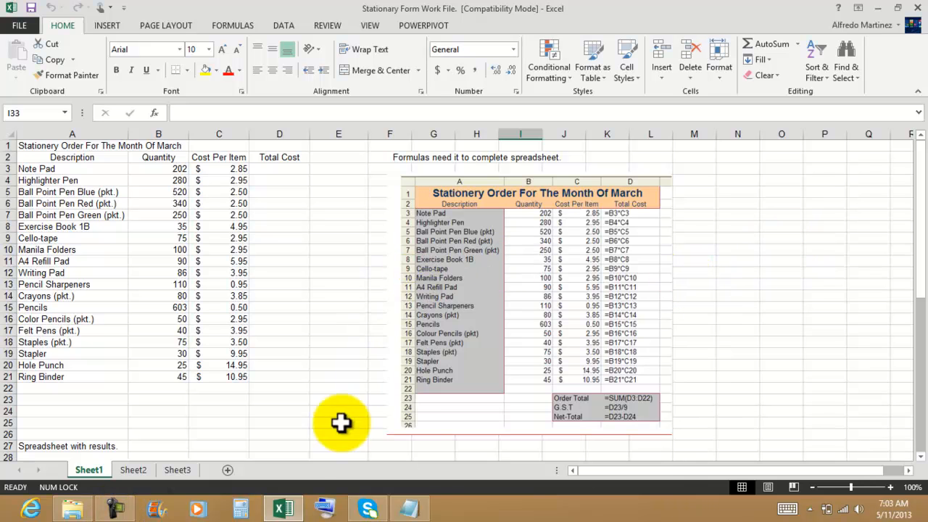
Step: Go back up to the Excel 2013 Student Files folder to review its unit exercise folders and return to the workbook
left_click(89, 513)
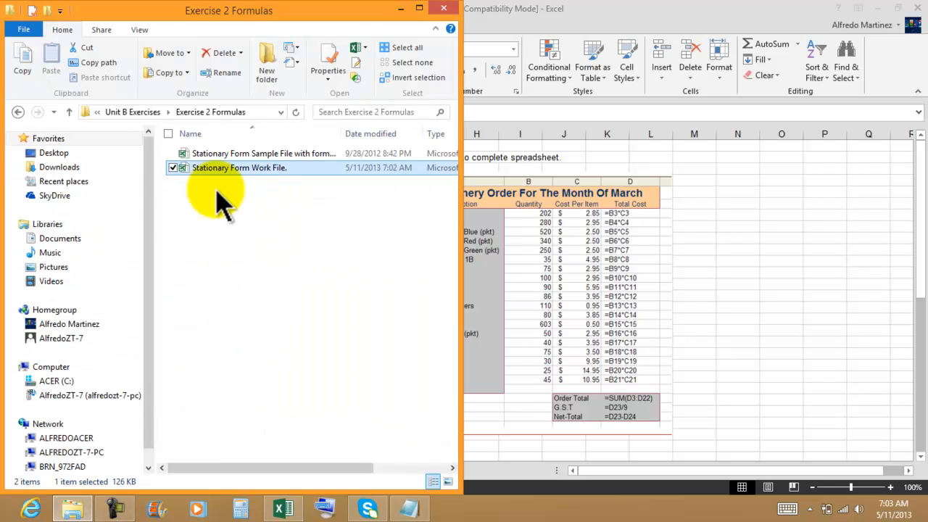
left_click(17, 112)
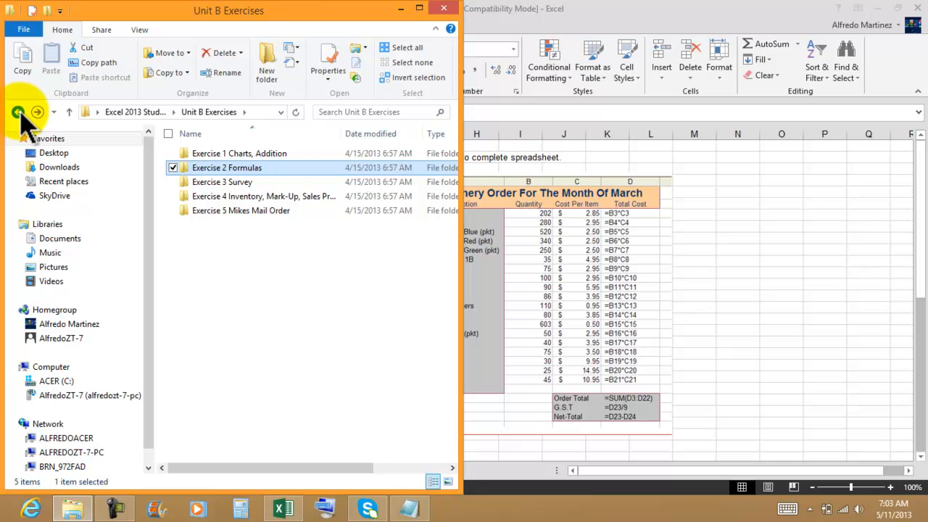
left_click(18, 112)
left_click(210, 167)
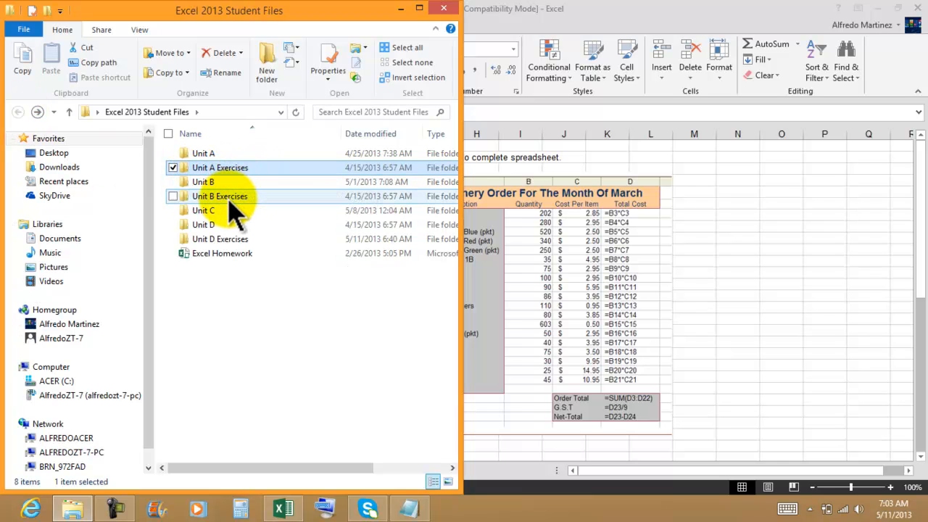
left_click(232, 240)
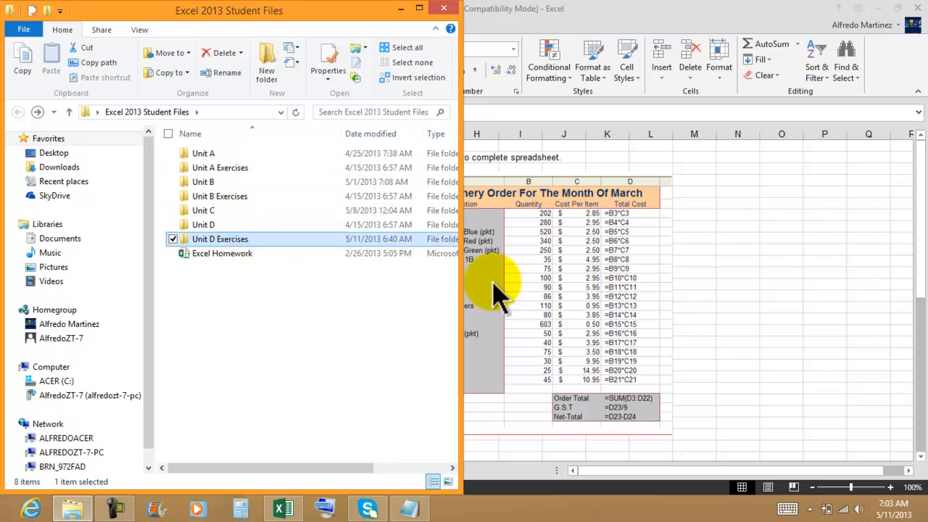
left_click(765, 238)
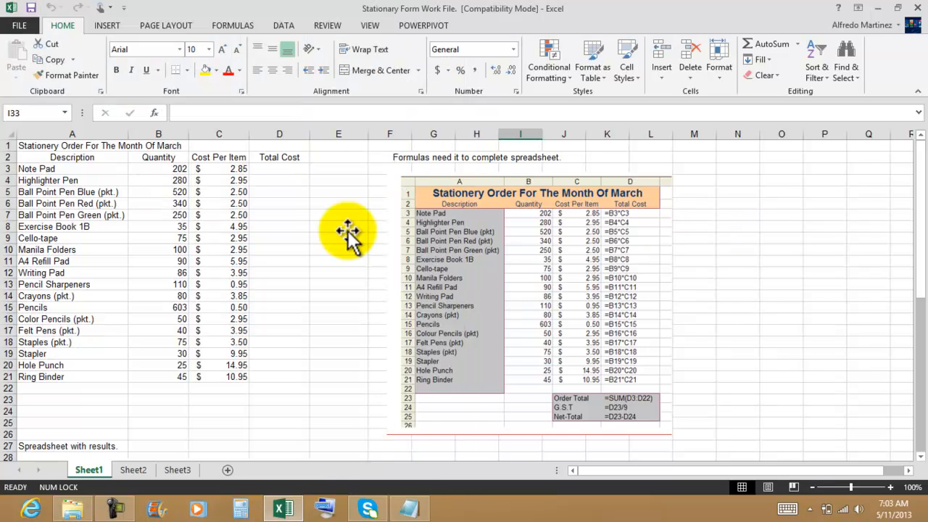
Step: Move the picture of the required formulas down the sheet so the area beside the stationery order data is clear
left_click(544, 239)
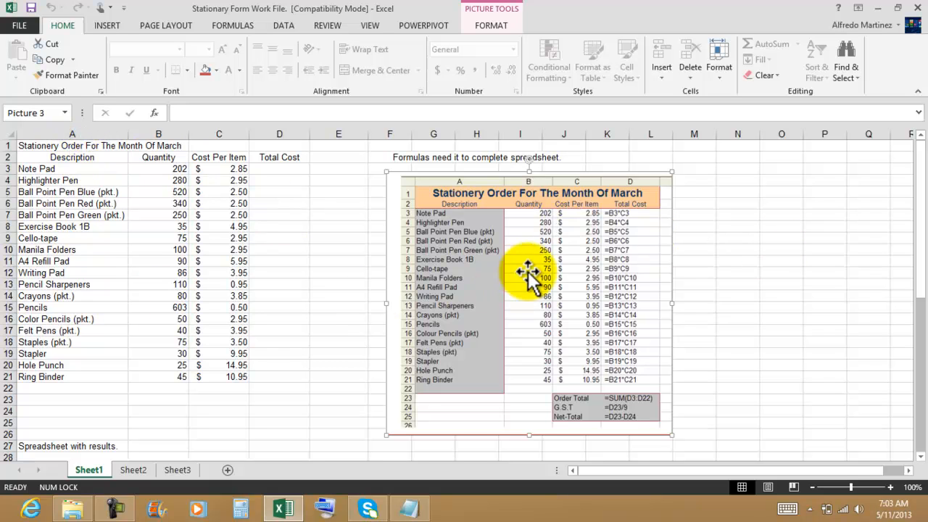
left_click(740, 284)
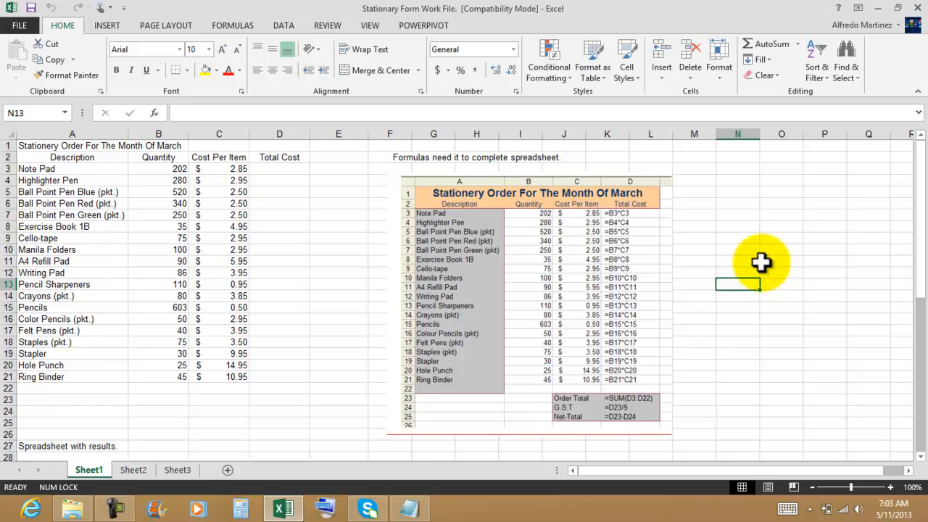
scroll(774, 256, "down", 4)
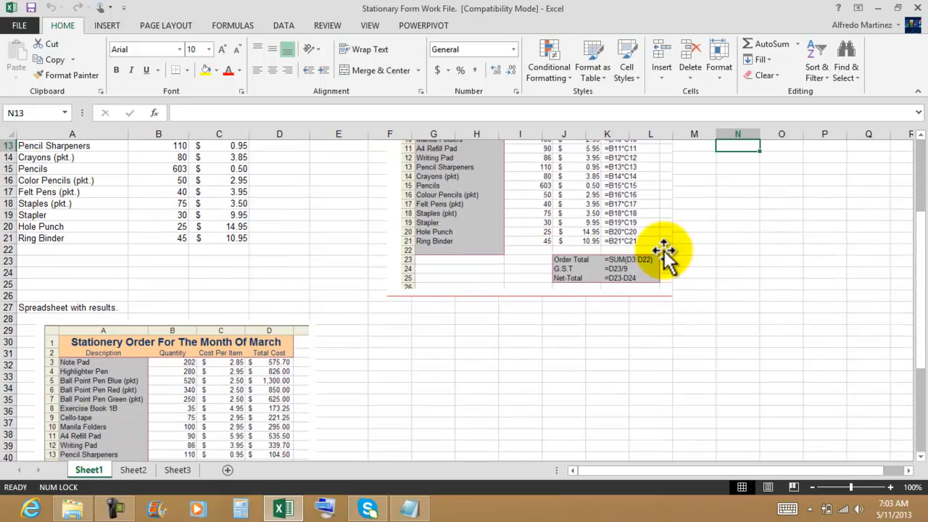
left_click_drag(545, 205, 533, 351)
scroll(744, 296, "up", 5)
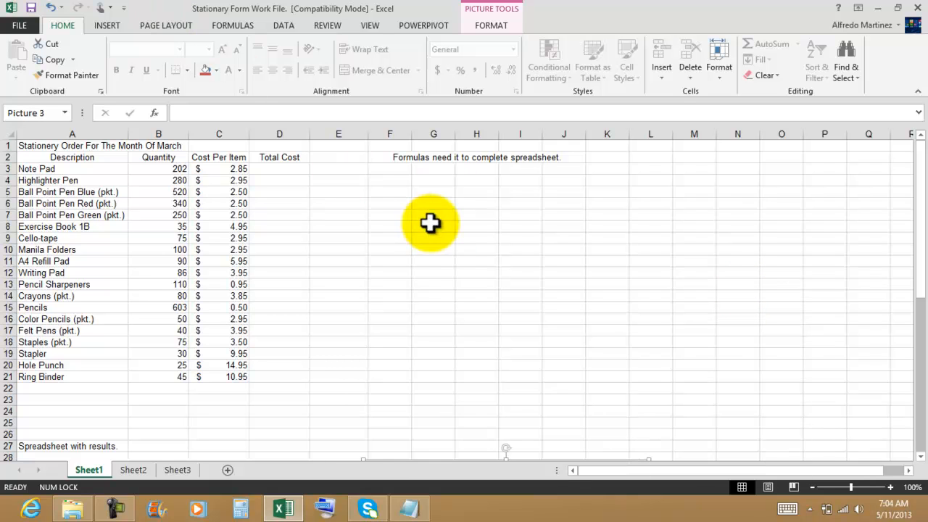
left_click(411, 259)
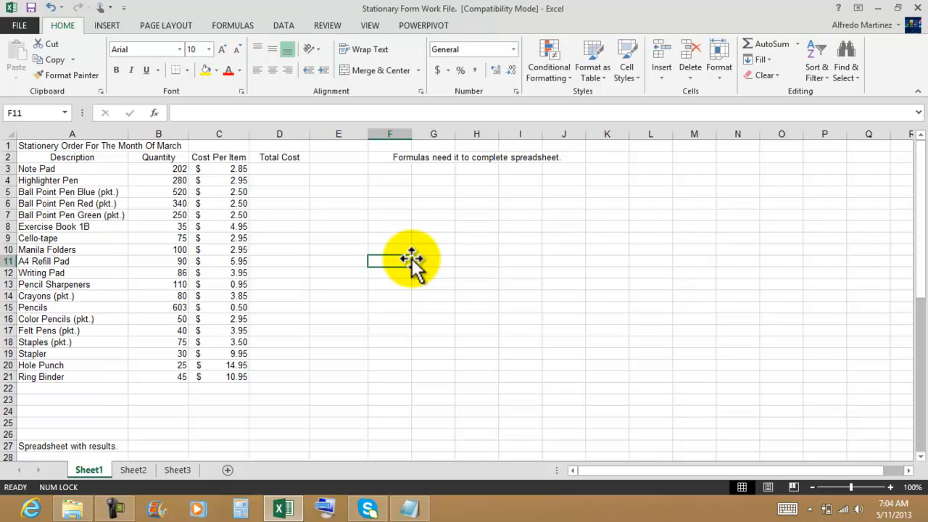
Step: Calculate the Total Cost in D3 with =B3*C3 and copy the formula down to D21
left_click(295, 169)
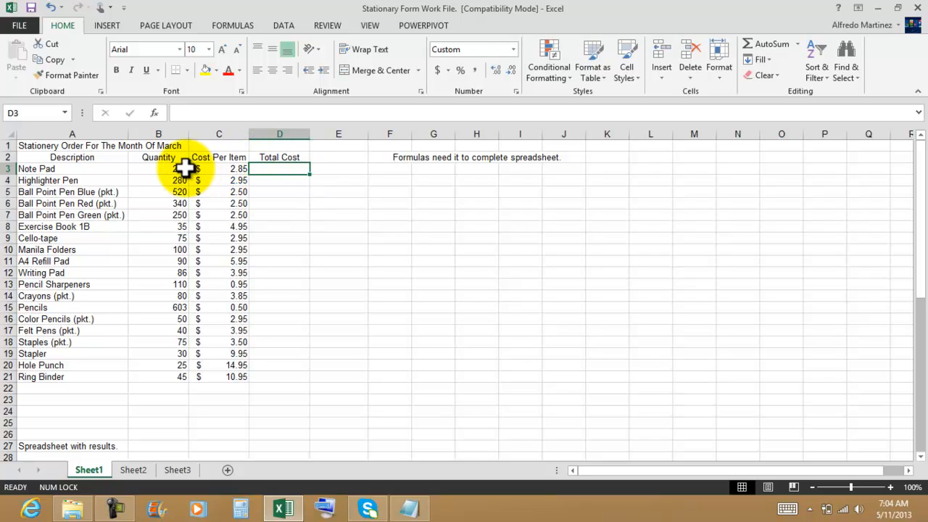
type("=")
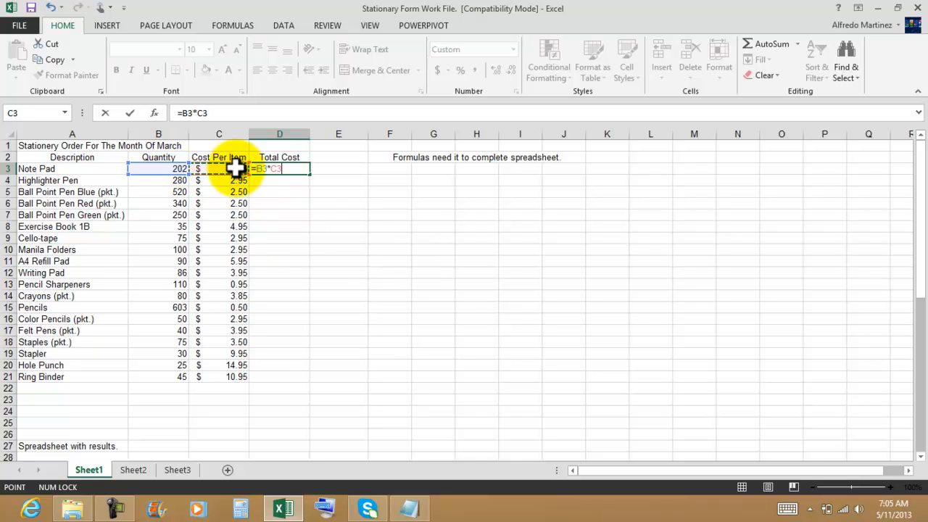
key("Return")
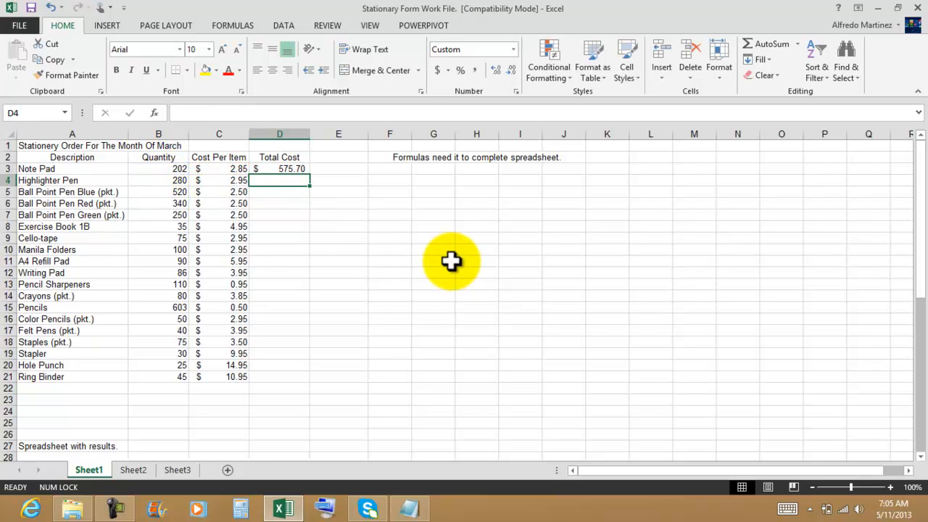
left_click(283, 170)
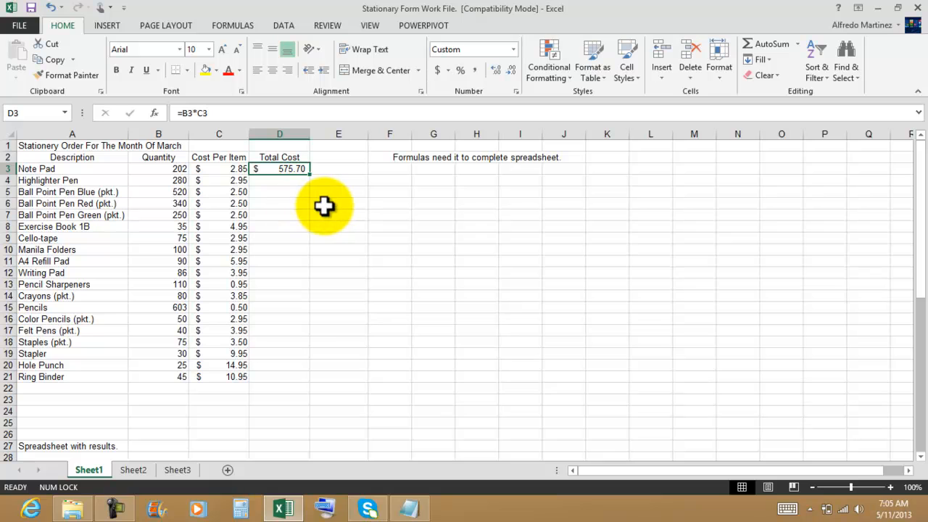
left_click_drag(311, 174, 321, 383)
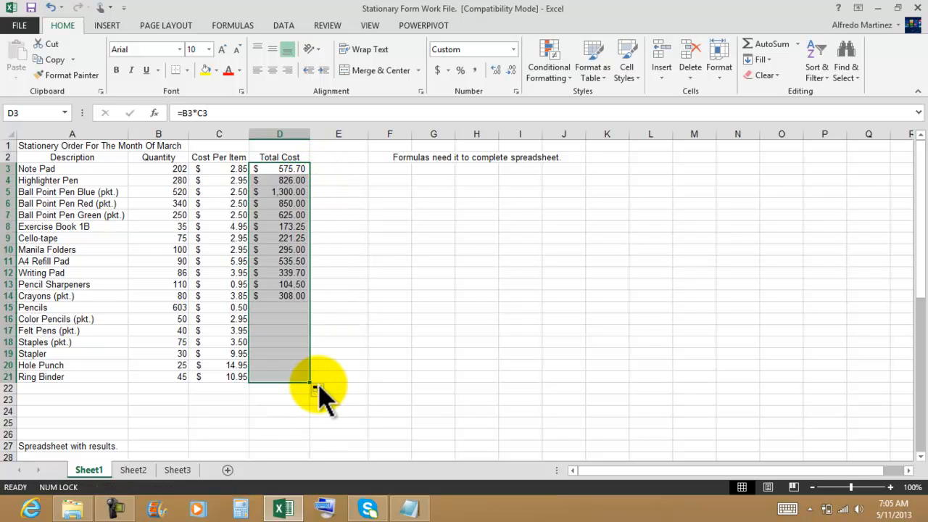
Step: Enter the label "Total" in cell A23 and move to D23
left_click(73, 401)
type("Total")
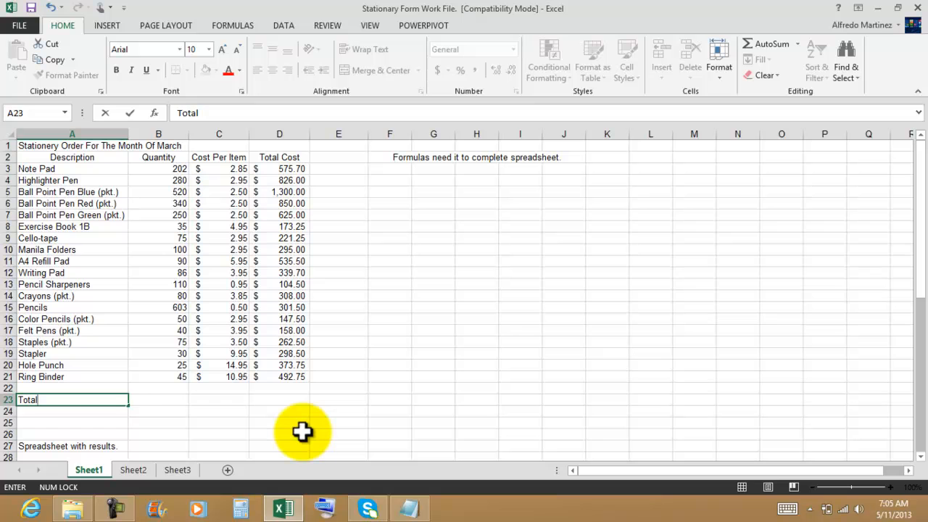
key("Tab")
key("Tab")
key("Tab")
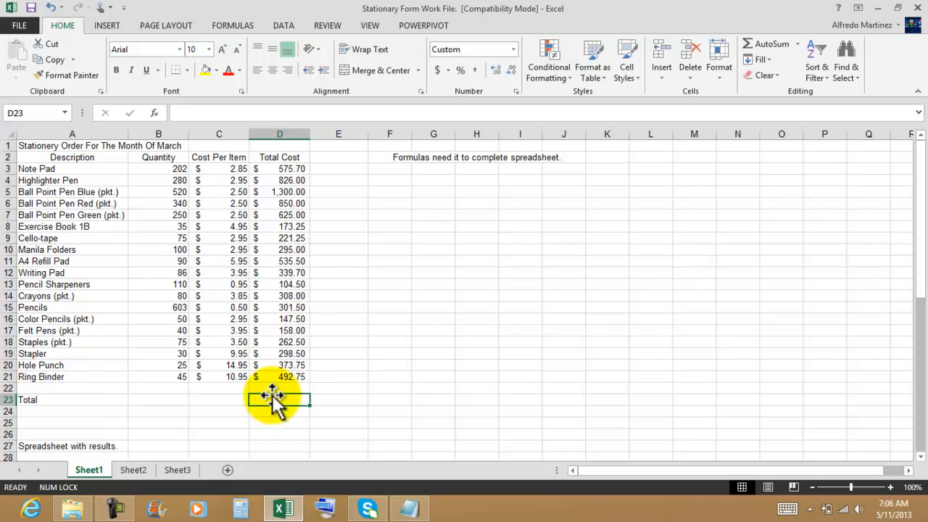
Step: Sum the Total Cost column in D23 with =SUM(D3:D21)
type("=sum")
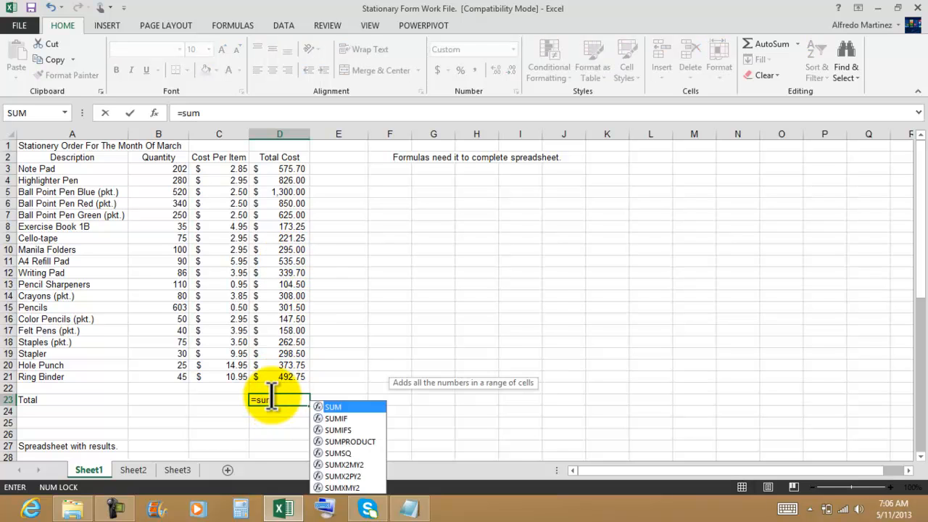
type("(")
left_click_drag(298, 169, 301, 377)
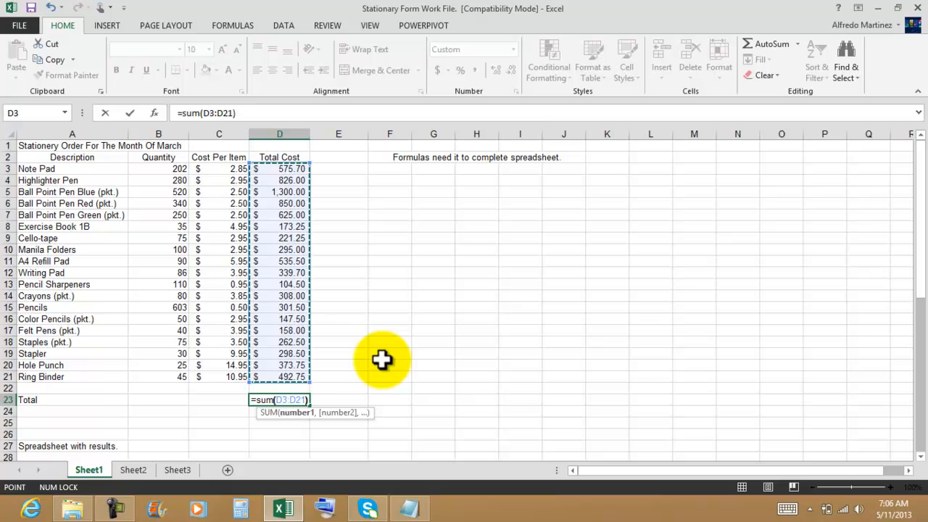
key("Return")
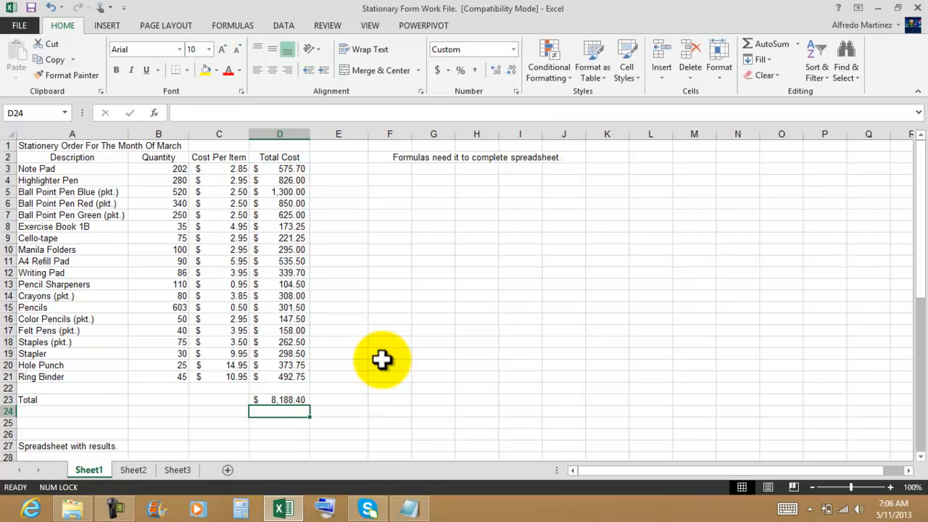
left_click(282, 399)
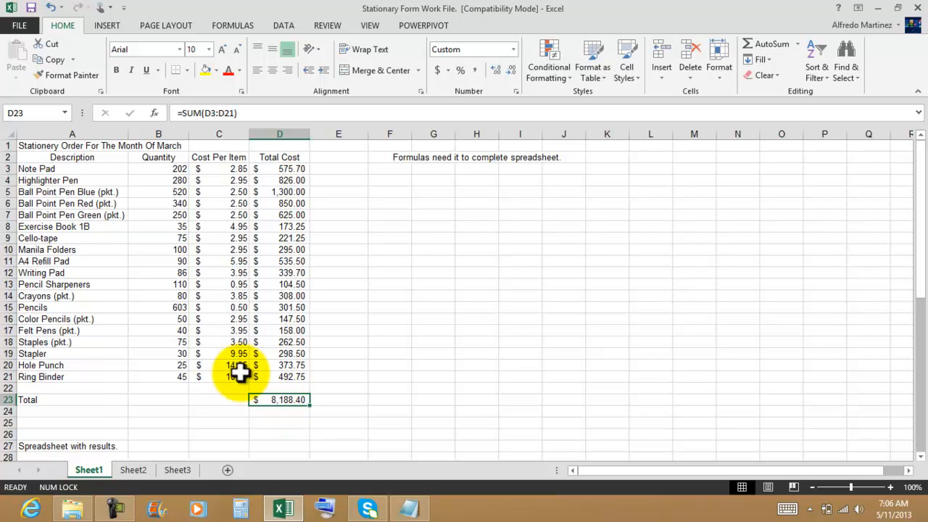
Step: Sum the Quantity column in B23 with =SUM(B3:B21)
left_click(161, 399)
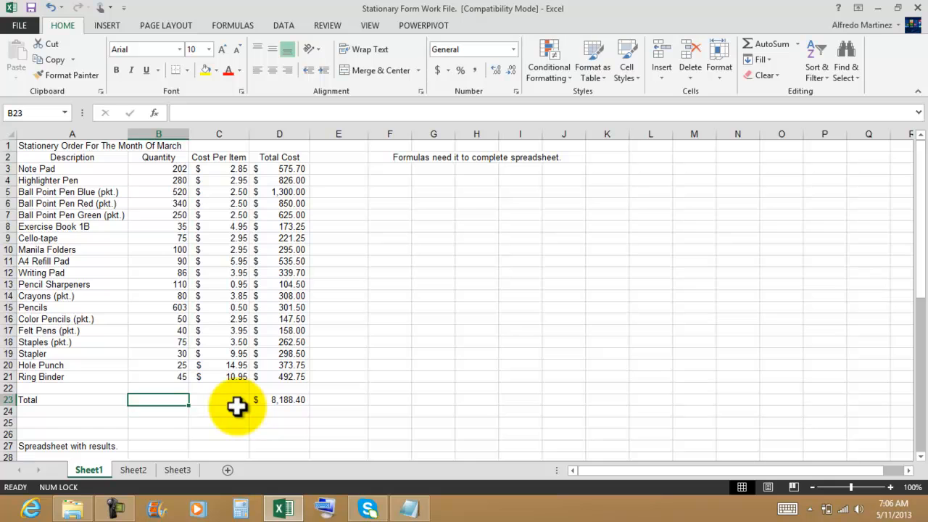
type("=sum(")
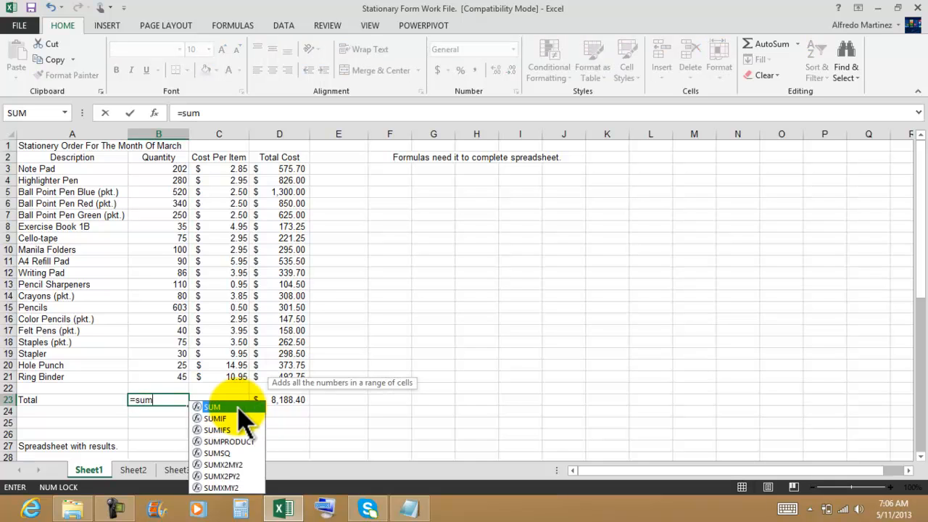
left_click_drag(171, 168, 169, 375)
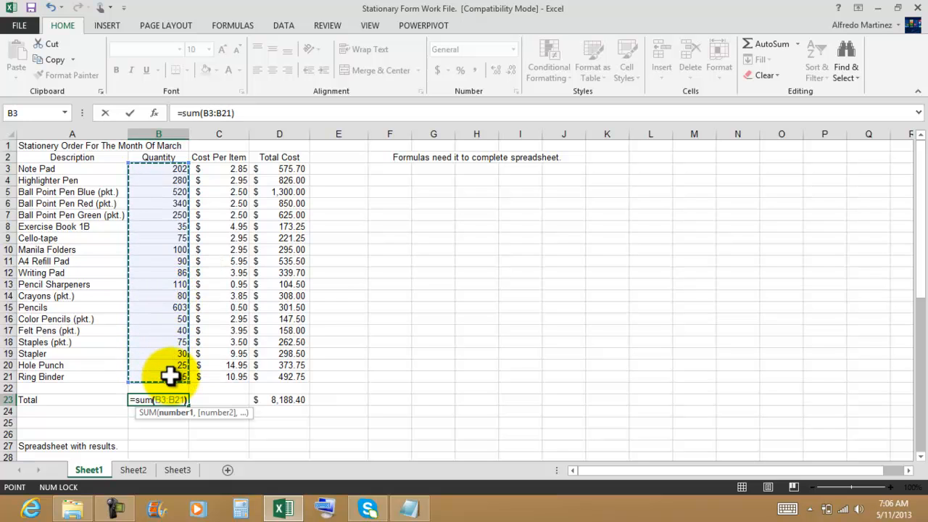
key("Return")
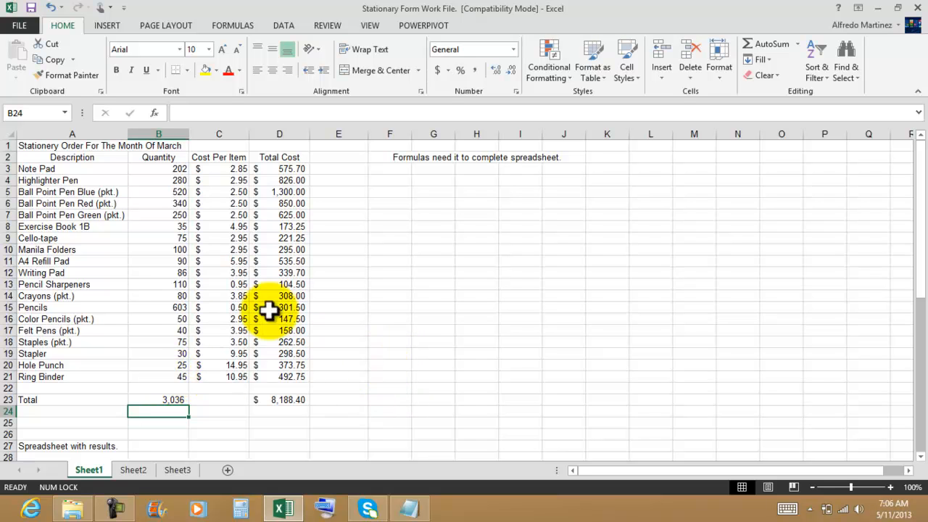
Step: Apply center alignment to the Quantity values in B3:B23, including the total
left_click_drag(160, 169, 166, 399)
left_click(273, 70)
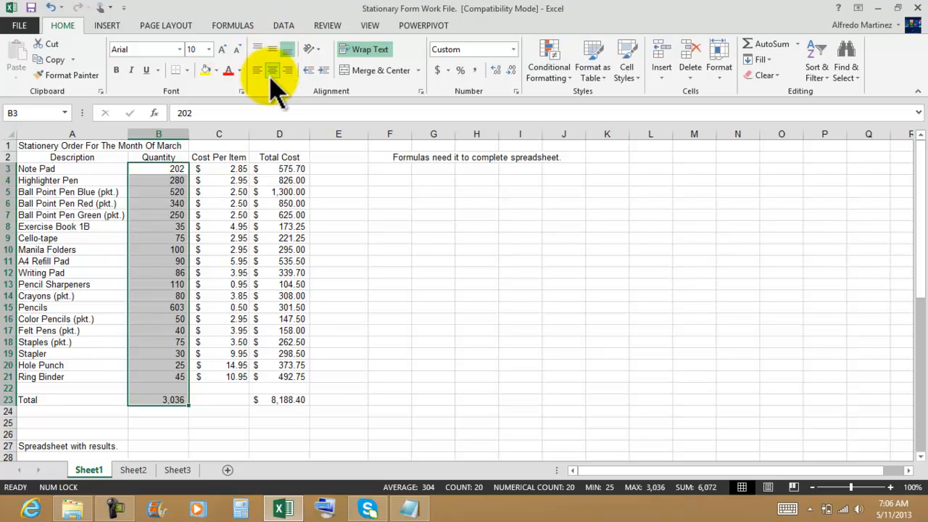
Step: Apply middle vertical alignment to the Quantity values in B3:B23
left_click(272, 50)
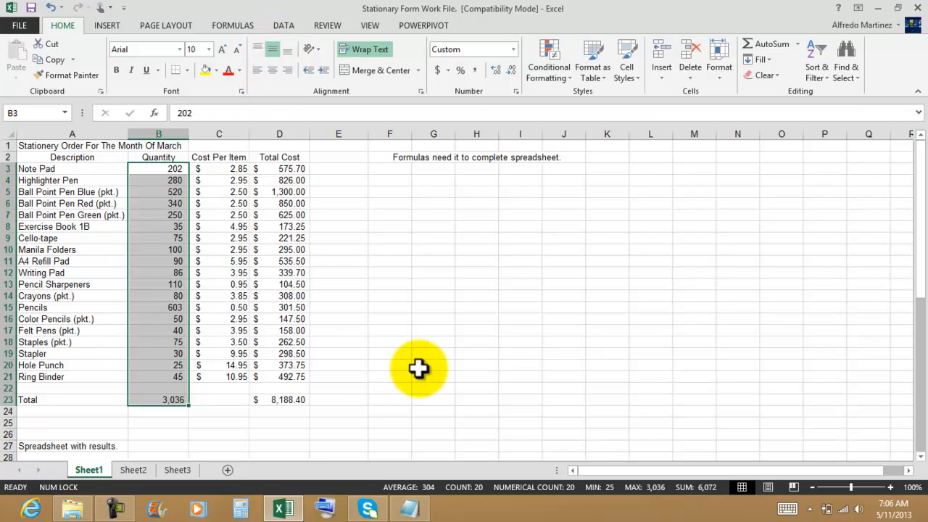
left_click(427, 341)
left_click(172, 171)
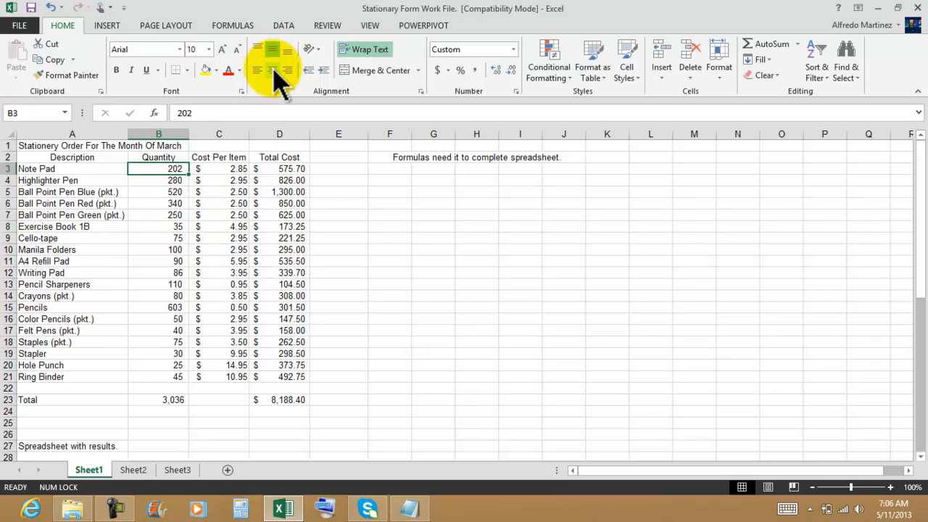
Step: Set the Quantity values in B3:B21 to the General number format and center them horizontally
left_click_drag(171, 170, 178, 376)
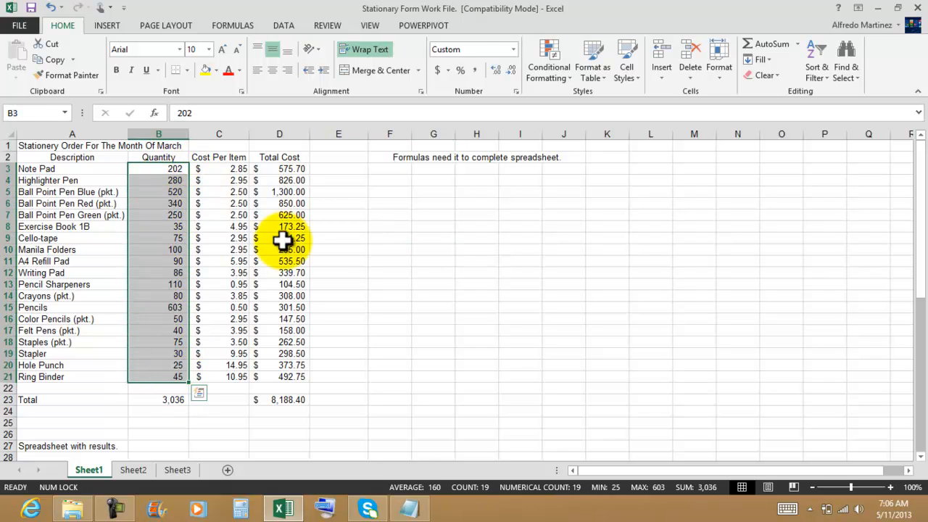
left_click(514, 49)
left_click(496, 73)
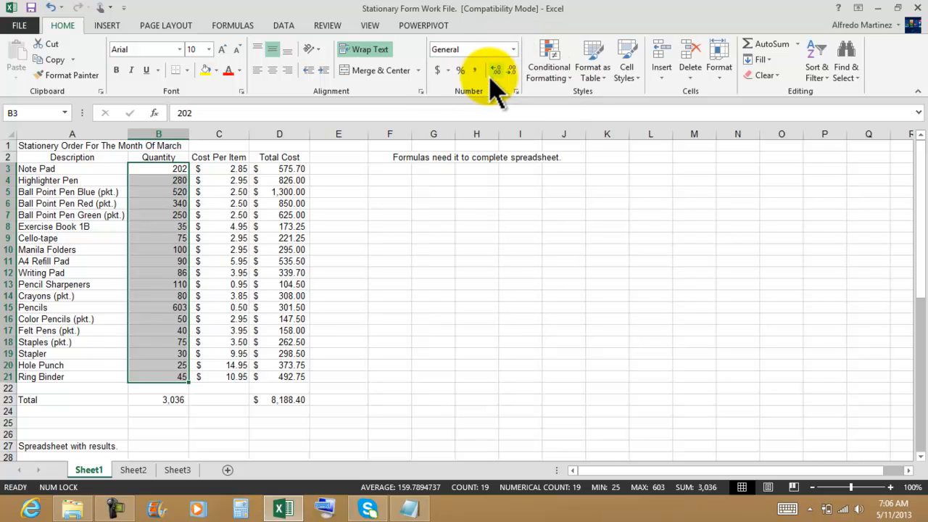
left_click(274, 71)
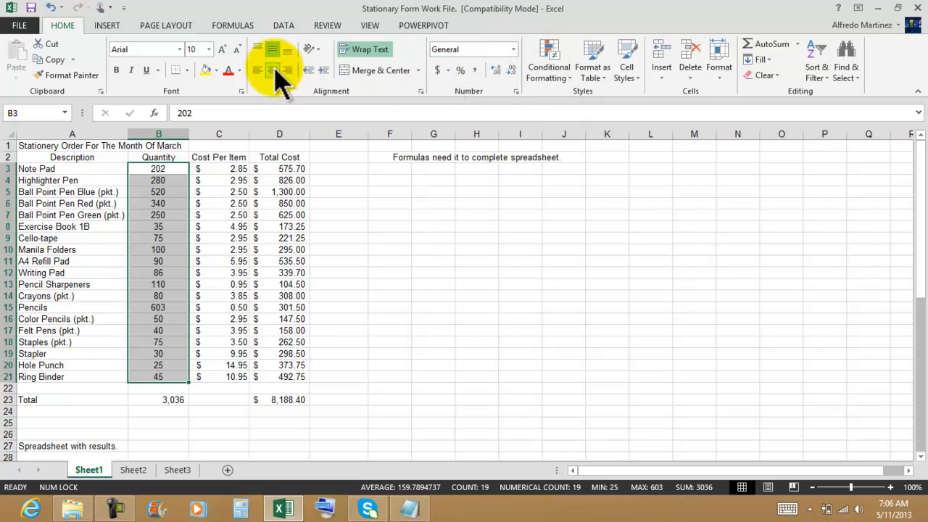
Step: Set the Quantity total in B23 to the General number format
left_click(162, 399)
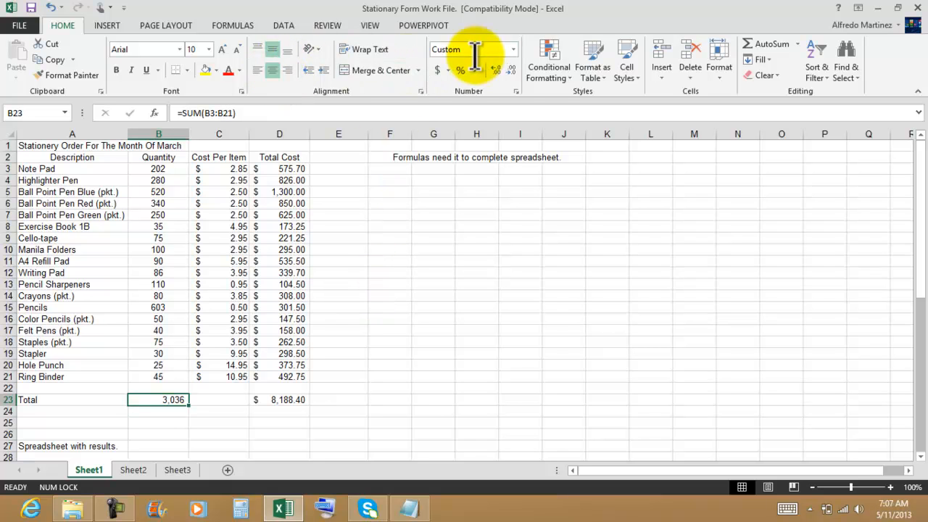
left_click(514, 50)
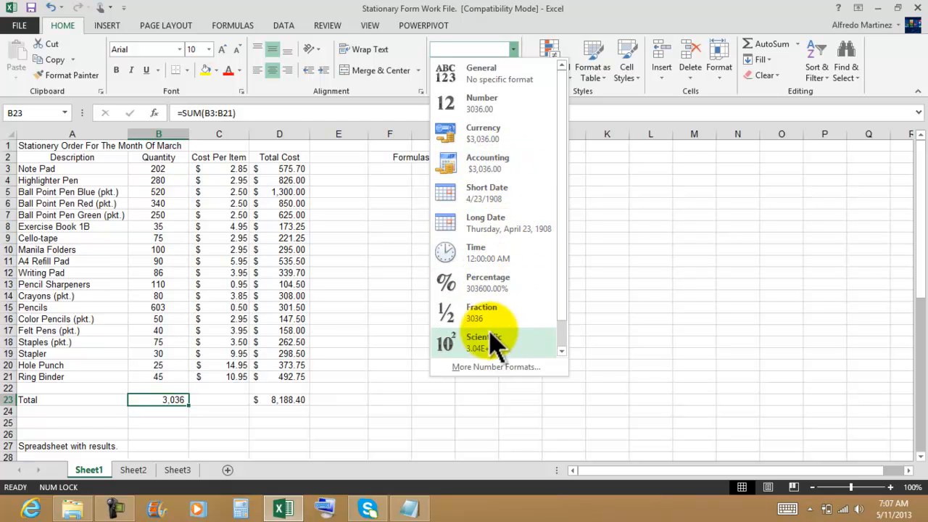
left_click(490, 79)
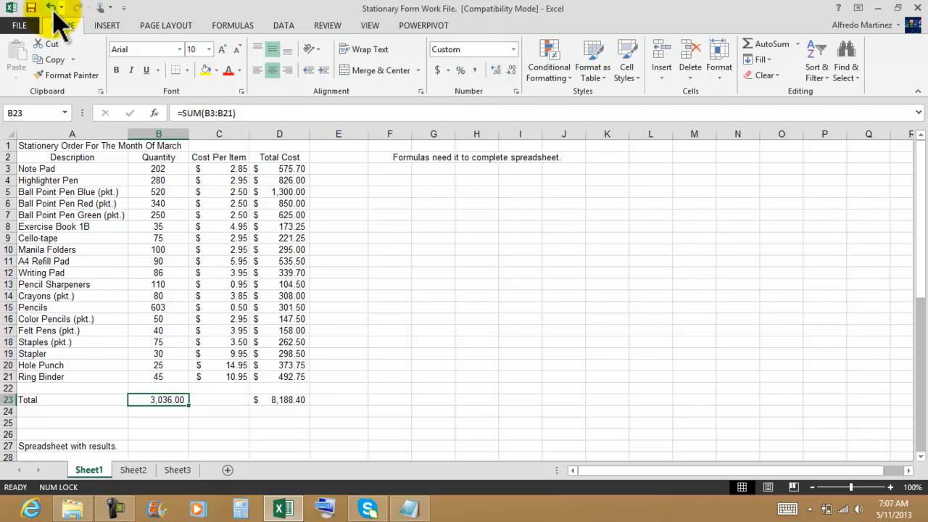
left_click(391, 353)
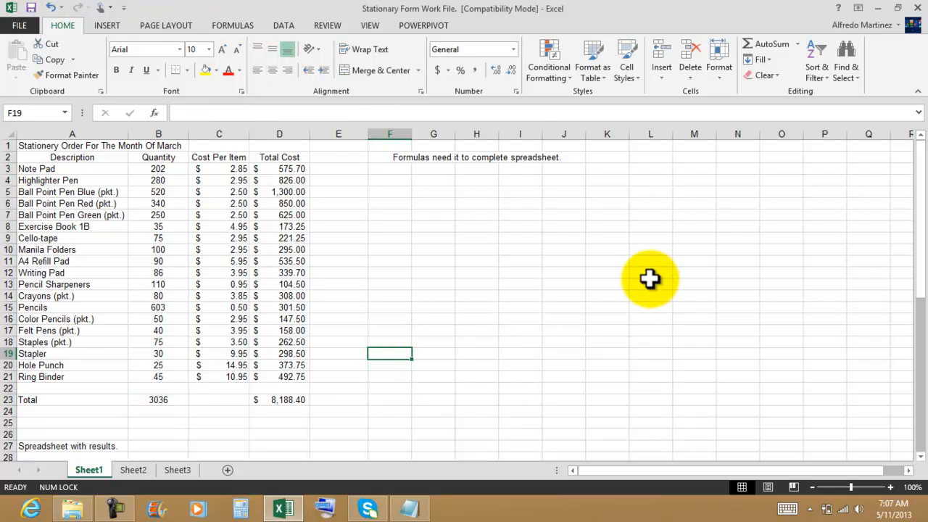
Step: Delete the note "Formulas need it to complete spreadsheet." from row 2, beside the order data
left_click(535, 340)
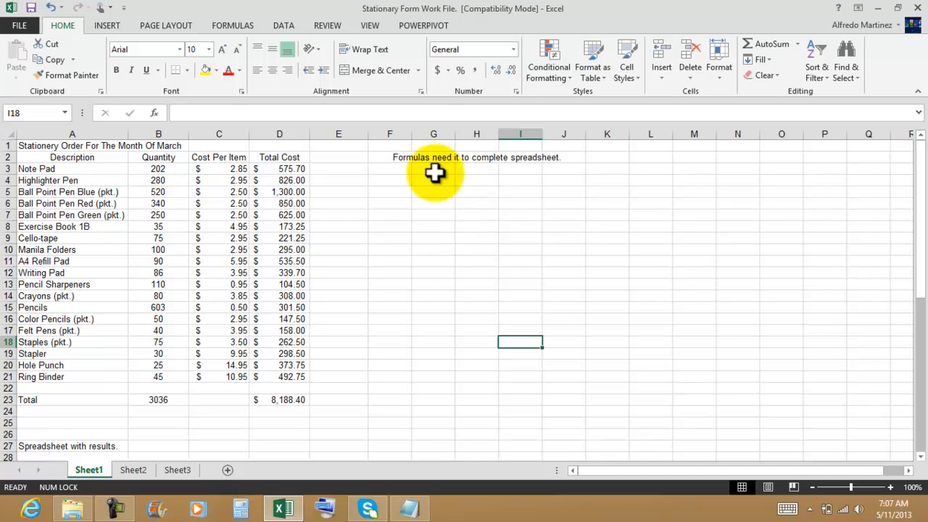
left_click(392, 158)
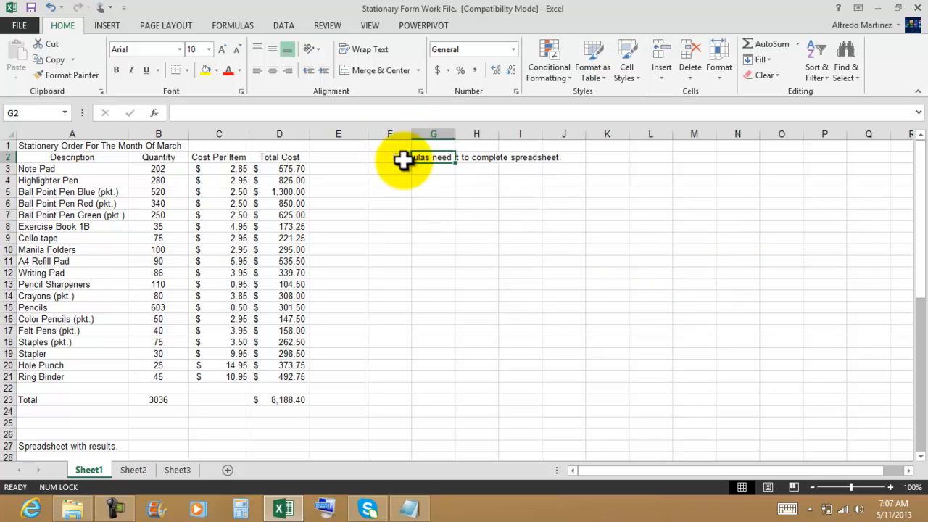
left_click(356, 157)
left_click(479, 158)
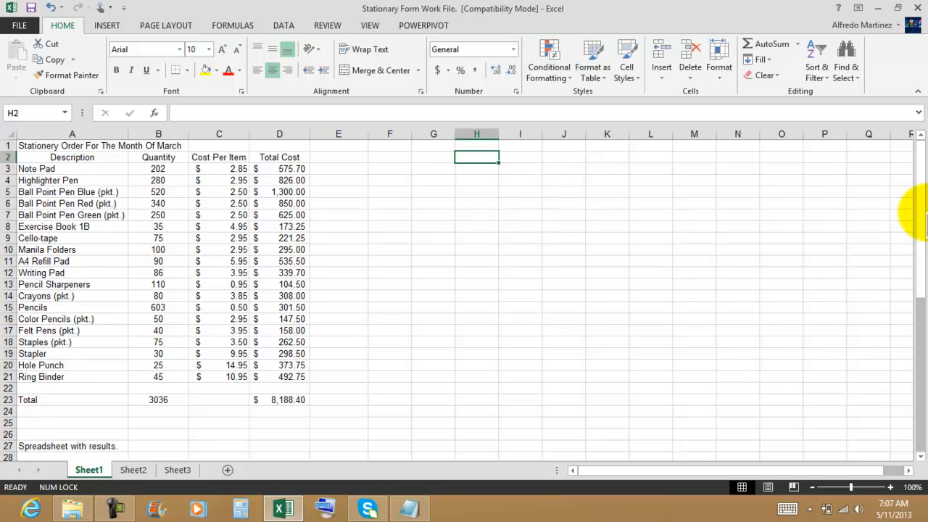
left_click(533, 217)
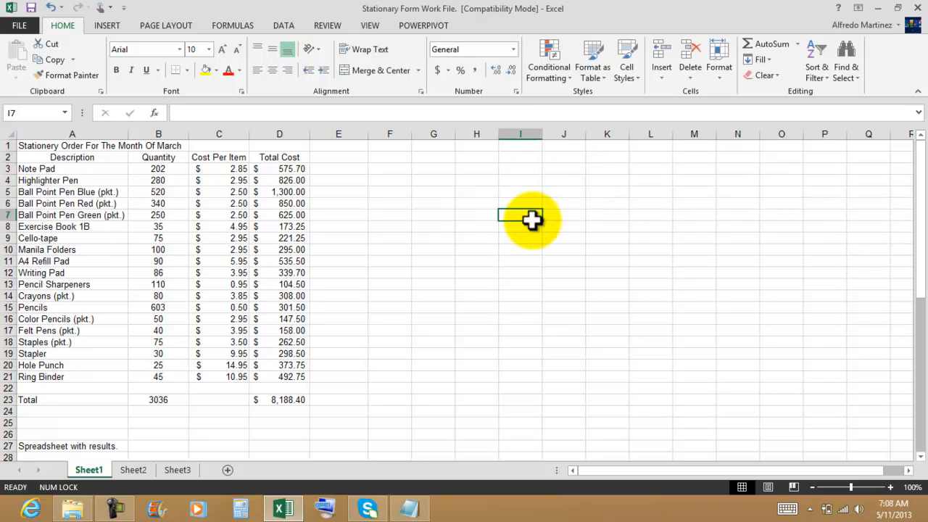
Step: Merge and center the worksheet title across A1:D1 and increase its font size to 14
left_click(37, 144)
left_click_drag(38, 144, 287, 138)
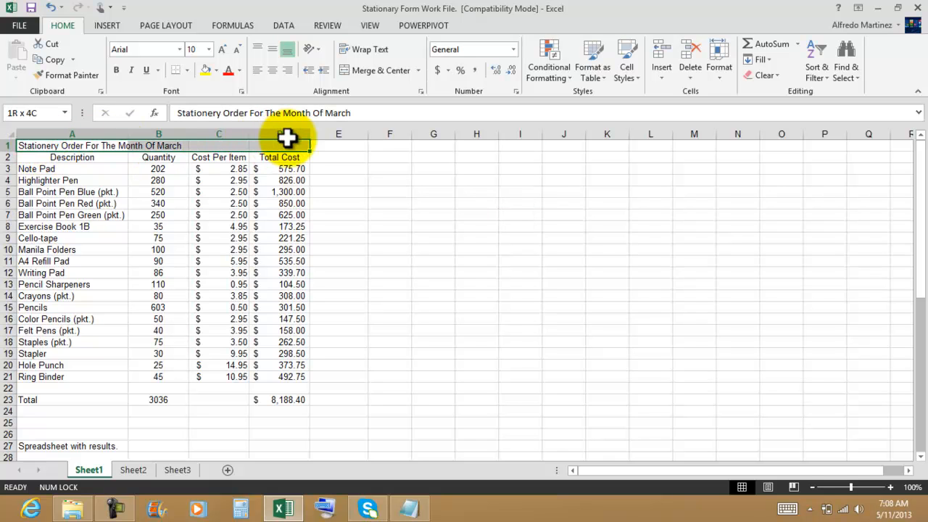
left_click(380, 71)
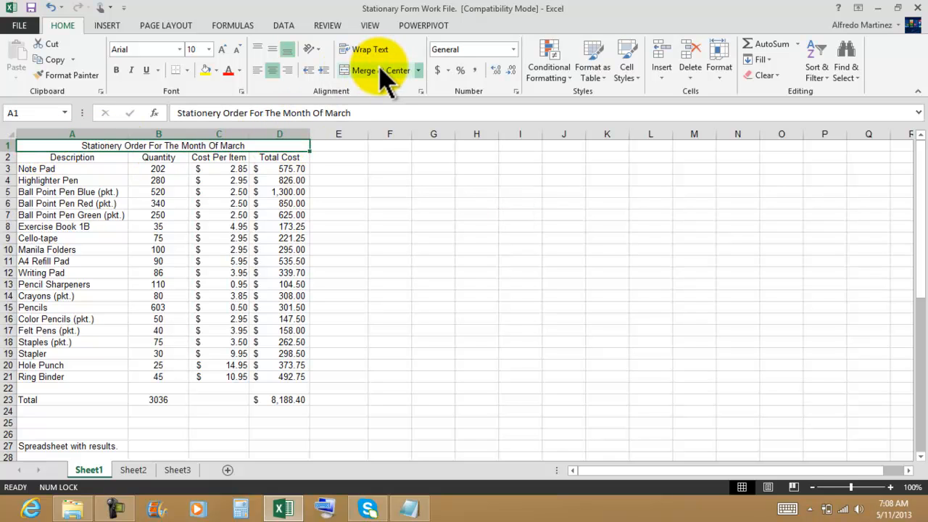
left_click(223, 51)
left_click(224, 51)
left_click(223, 51)
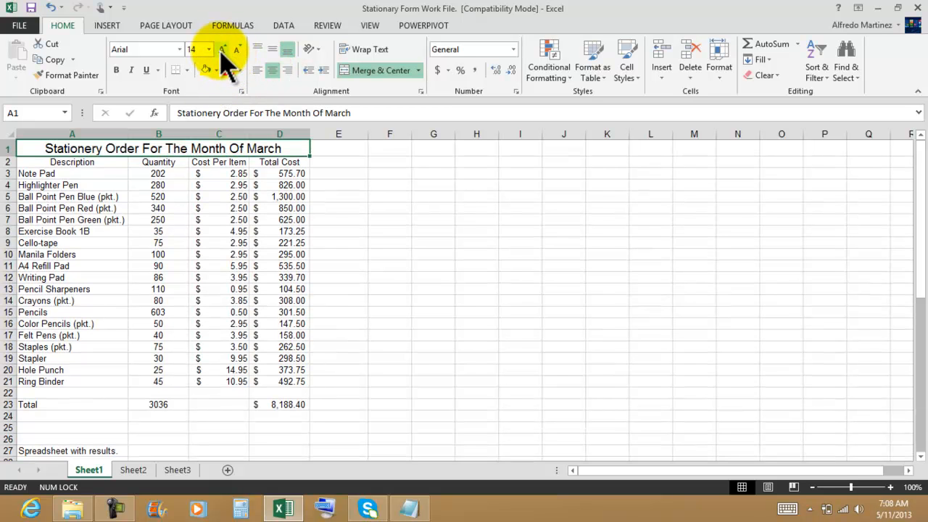
left_click(490, 265)
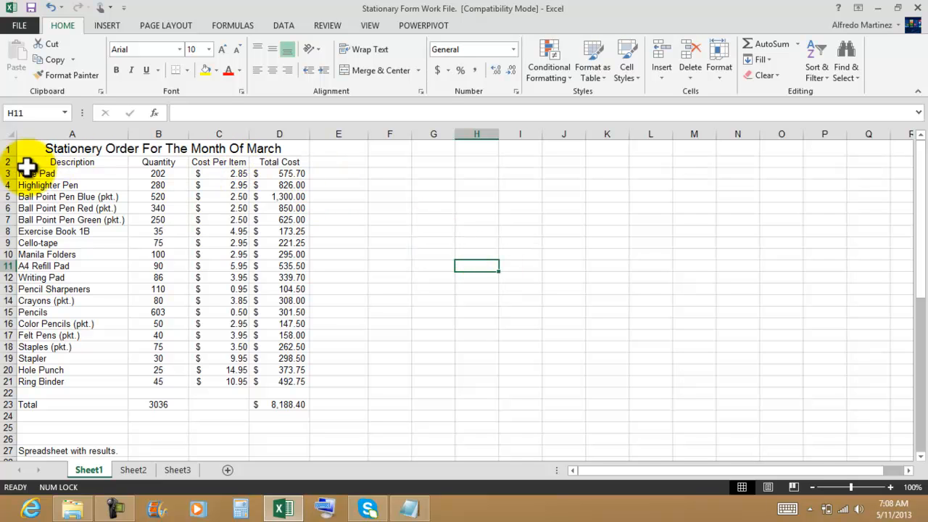
Step: Insert a blank sheet row between the title and the column headings in row 2
left_click(6, 162)
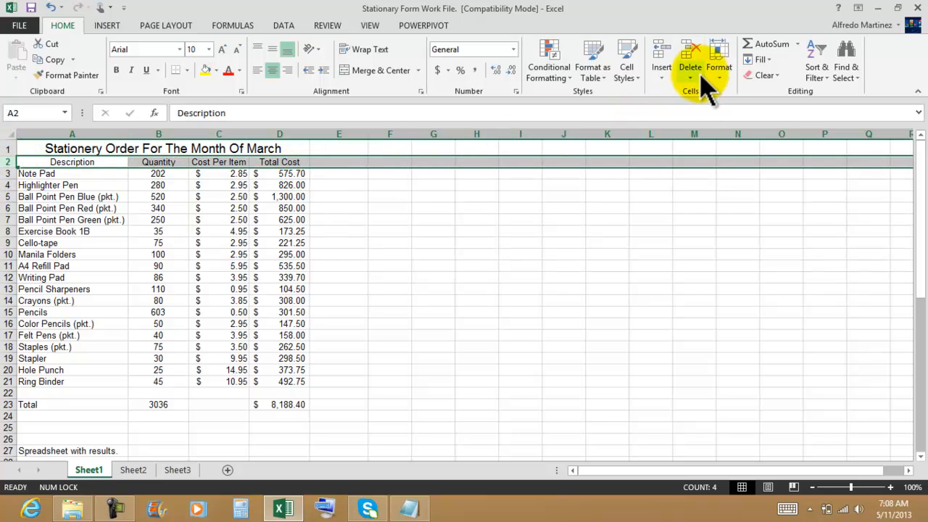
left_click(660, 81)
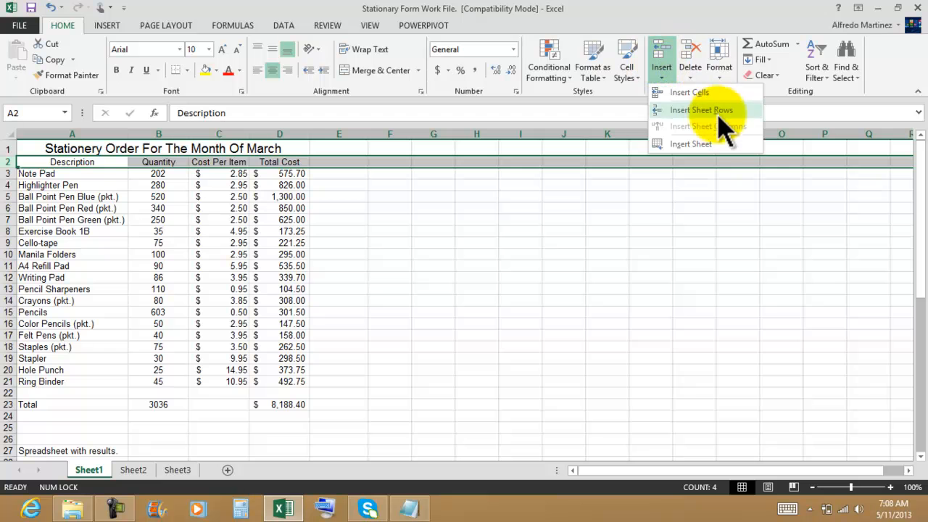
left_click(689, 110)
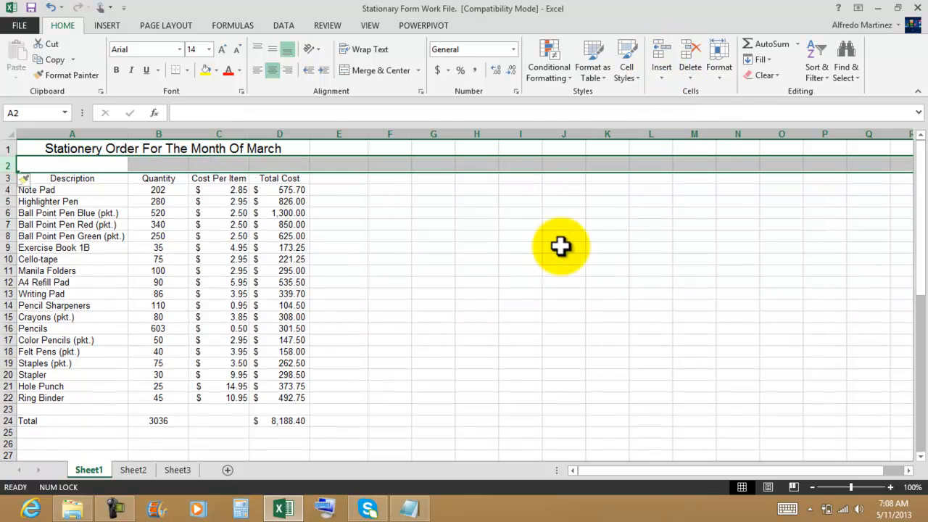
left_click(537, 259)
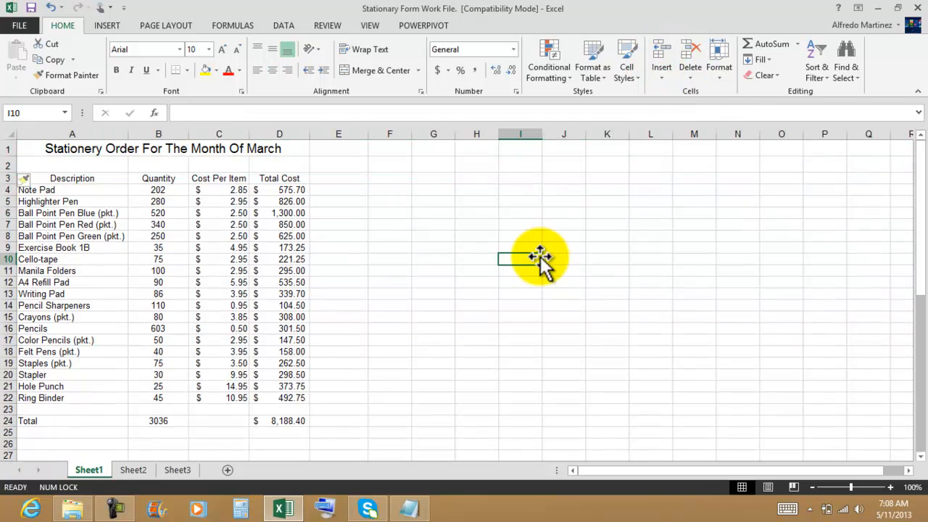
left_click(45, 190)
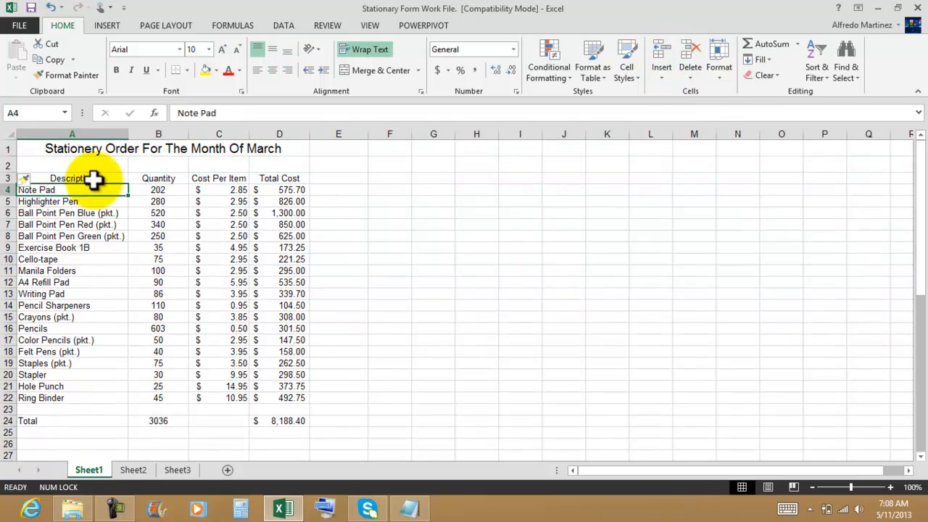
left_click(169, 148)
left_click(422, 269)
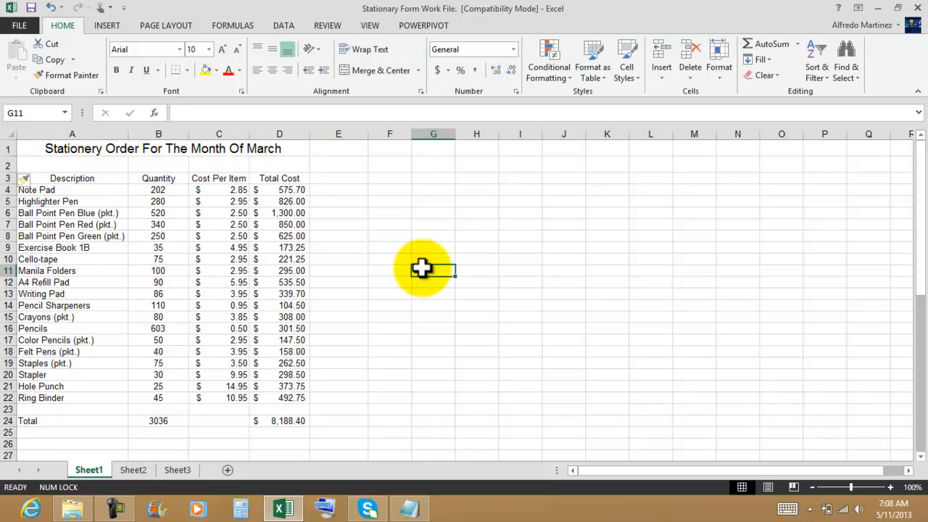
Step: Format the range A3:D24, from the Description heading to the totals, as a table with headers in a light blue style
left_click(54, 178)
left_click_drag(54, 178, 277, 419)
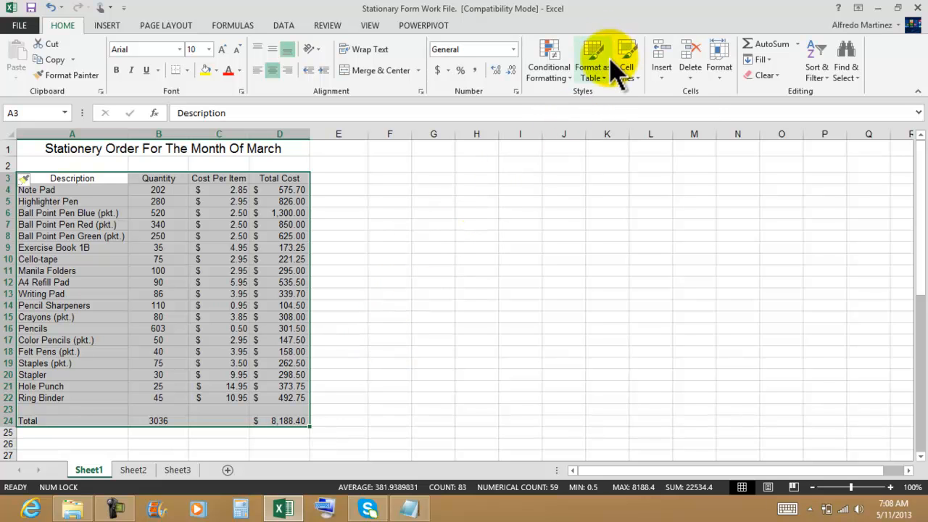
left_click(599, 81)
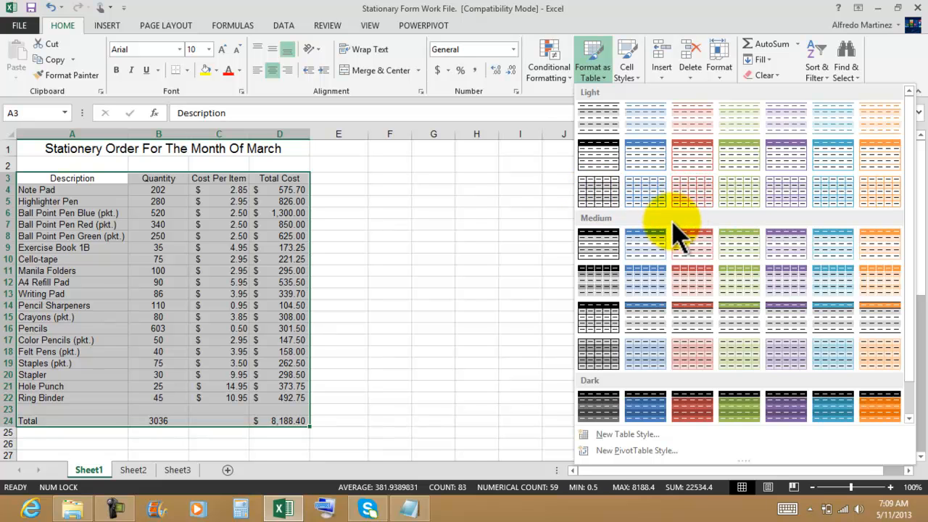
left_click(647, 160)
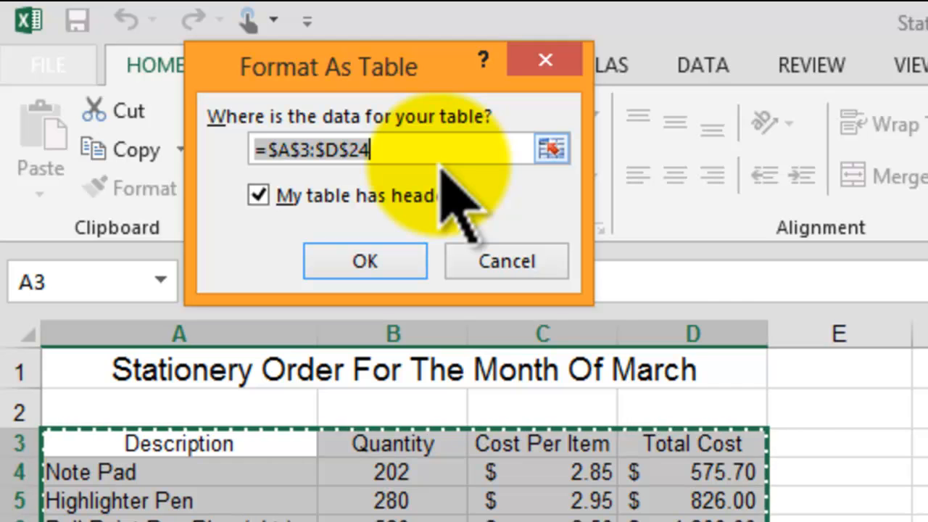
left_click_drag(408, 149, 216, 142)
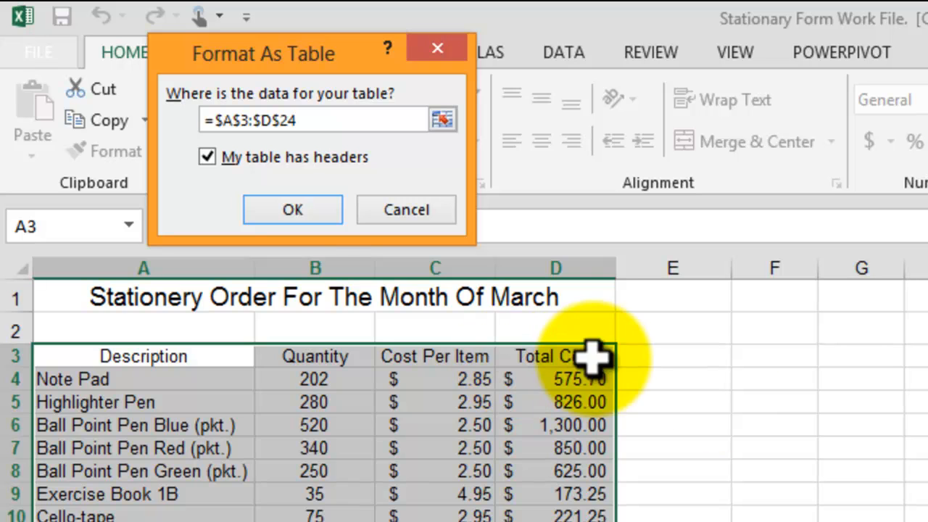
left_click(293, 210)
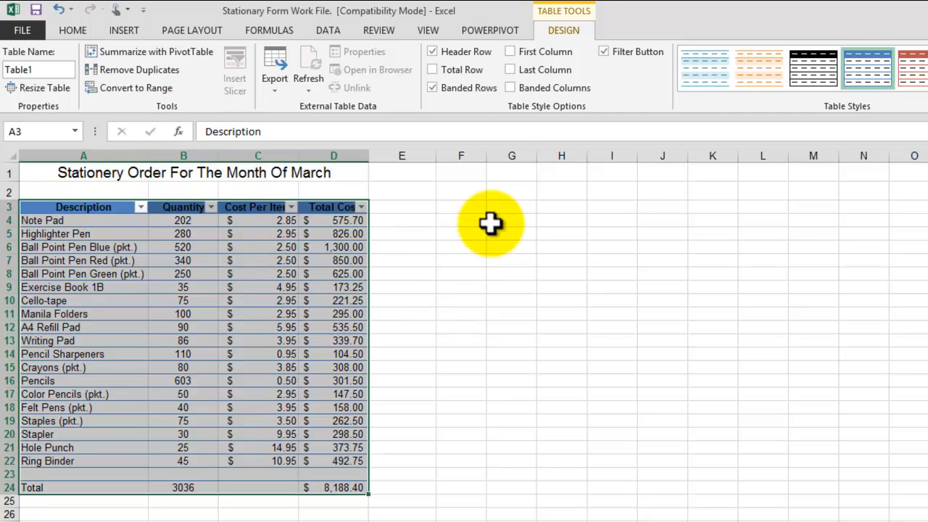
left_click(497, 218)
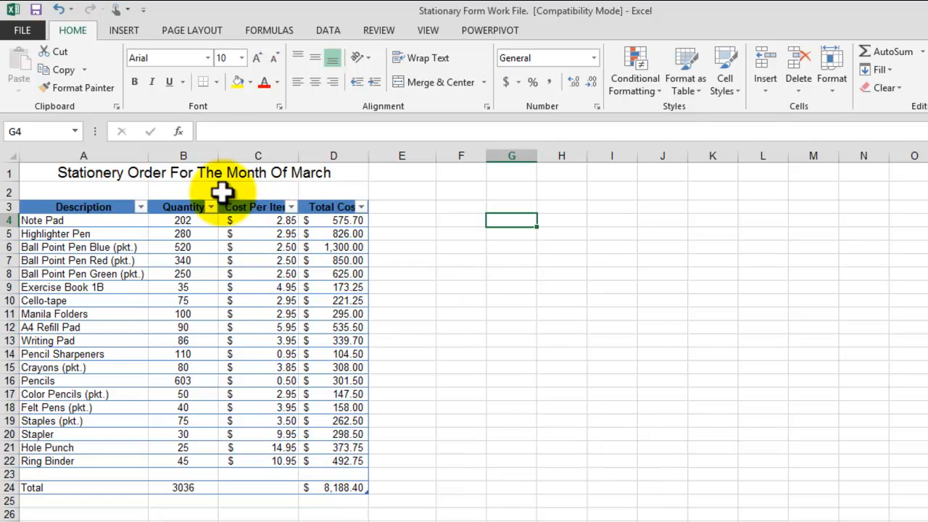
Step: Widen the Quantity column slightly and autofit the Cost Per Item and Total Cost columns so their headings fit beside the filter arrows
left_click_drag(219, 151, 221, 151)
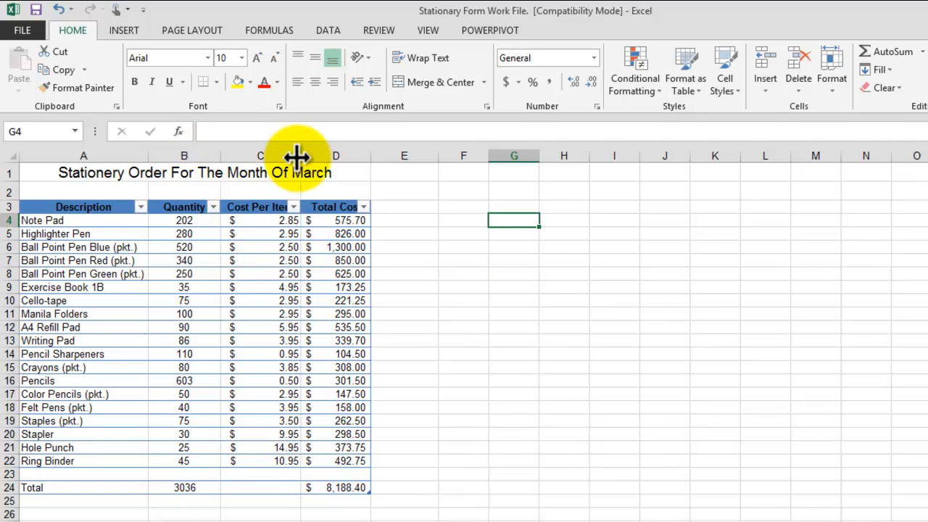
double_click(298, 152)
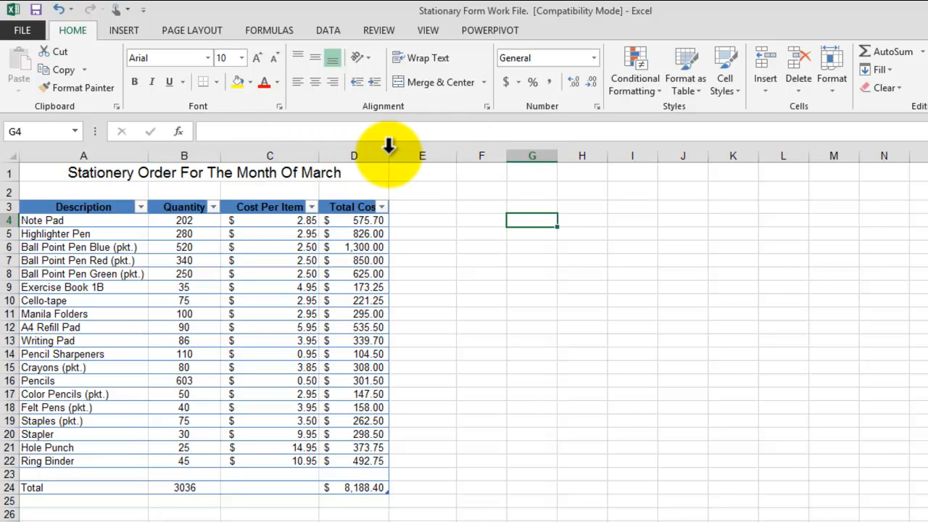
double_click(389, 149)
left_click(567, 342)
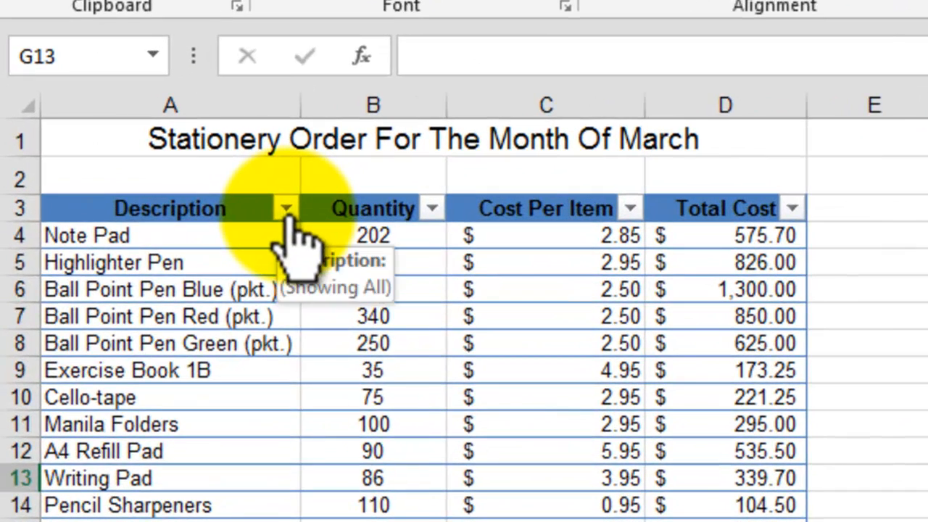
Step: View the sort and filter options for the Description column and close them without changing anything
left_click(141, 207)
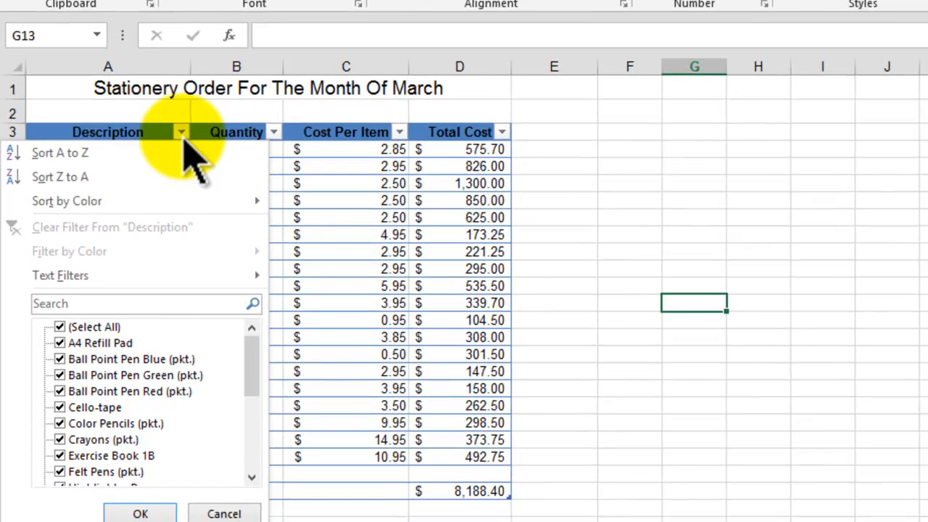
left_click(287, 210)
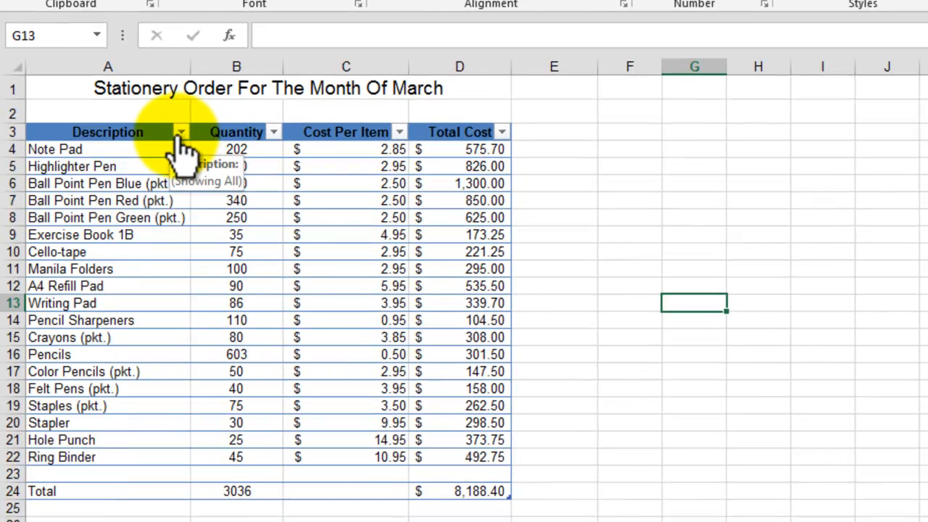
left_click(183, 132)
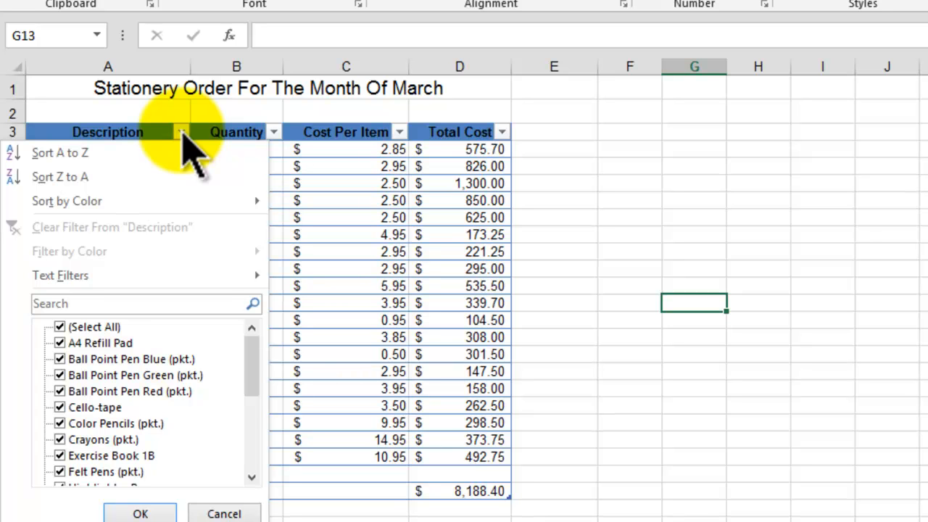
left_click(183, 132)
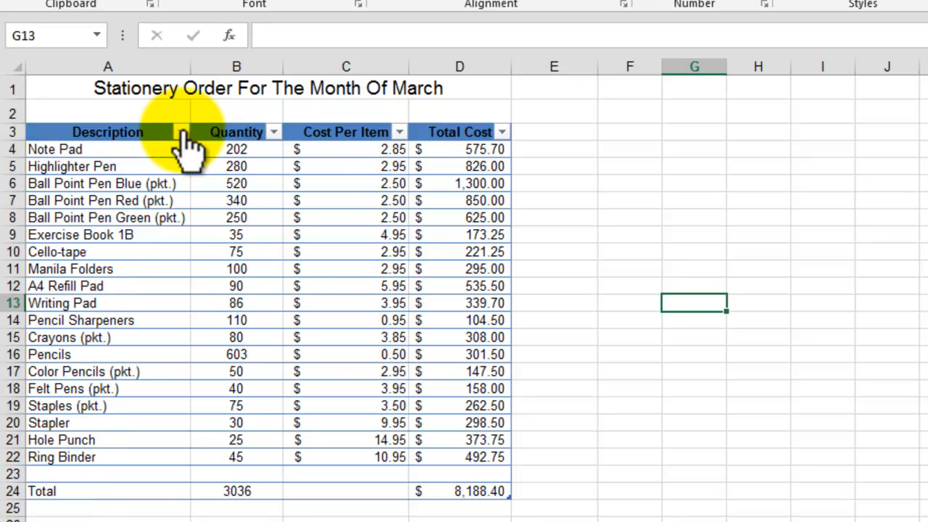
left_click(618, 185)
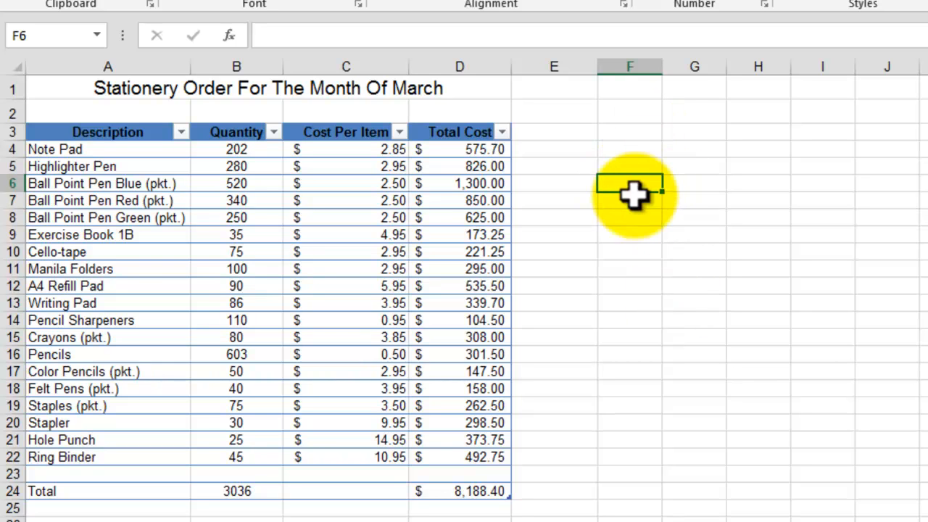
left_click(628, 218)
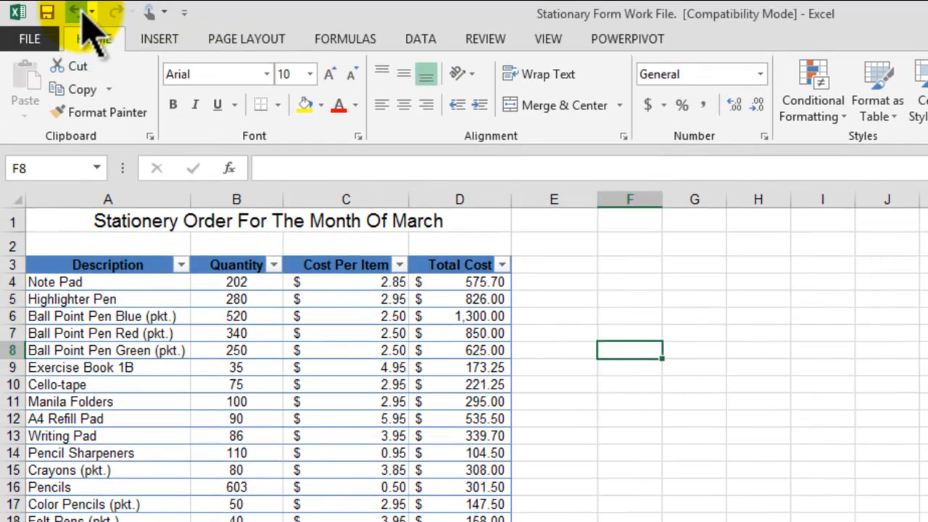
Step: Undo the column width adjustments and the blue table formatting on A3:D24
left_click(83, 13)
left_click(83, 13)
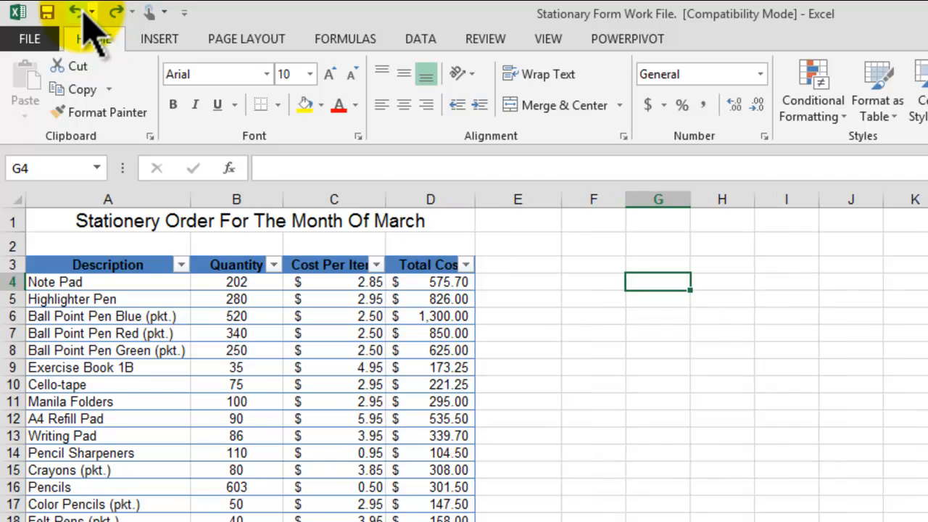
left_click(82, 13)
left_click(83, 13)
left_click(83, 13)
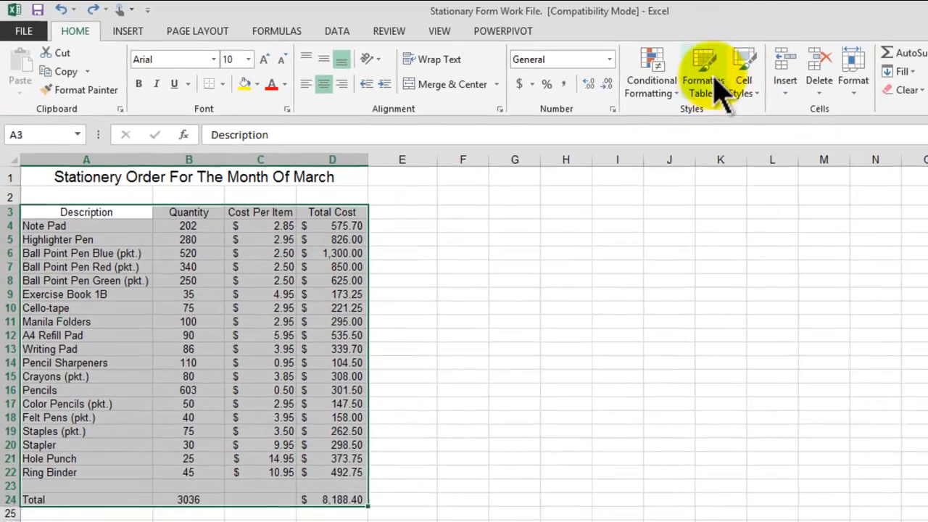
Step: Format A3:D24 as a table in a light blue style with the headers option turned off
left_click(715, 82)
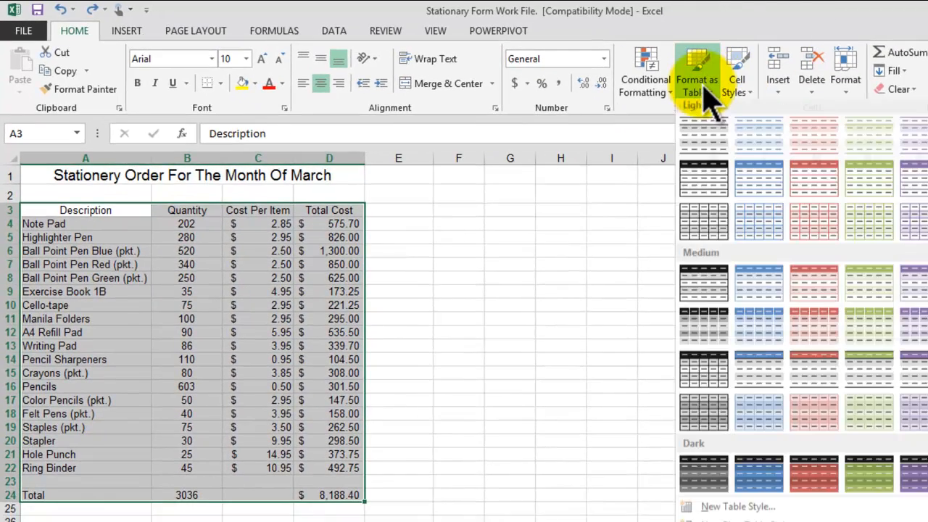
left_click(761, 185)
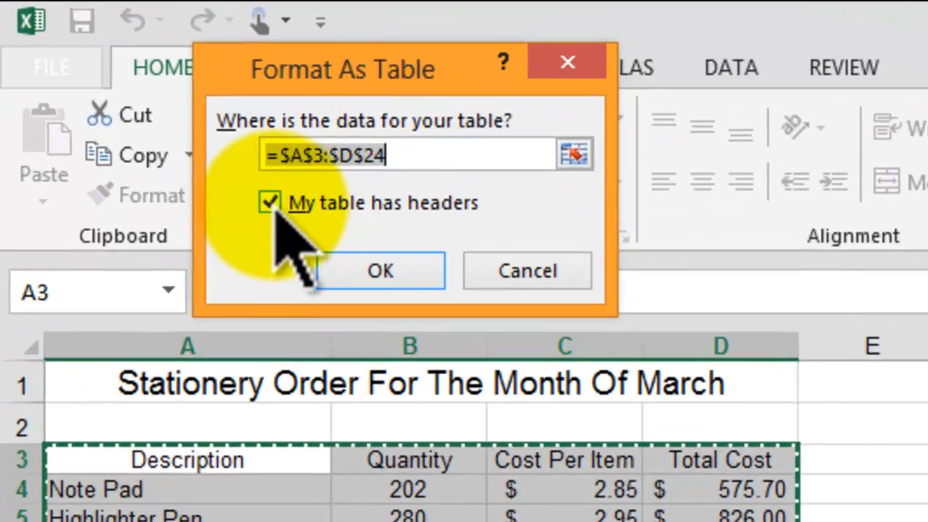
left_click(275, 209)
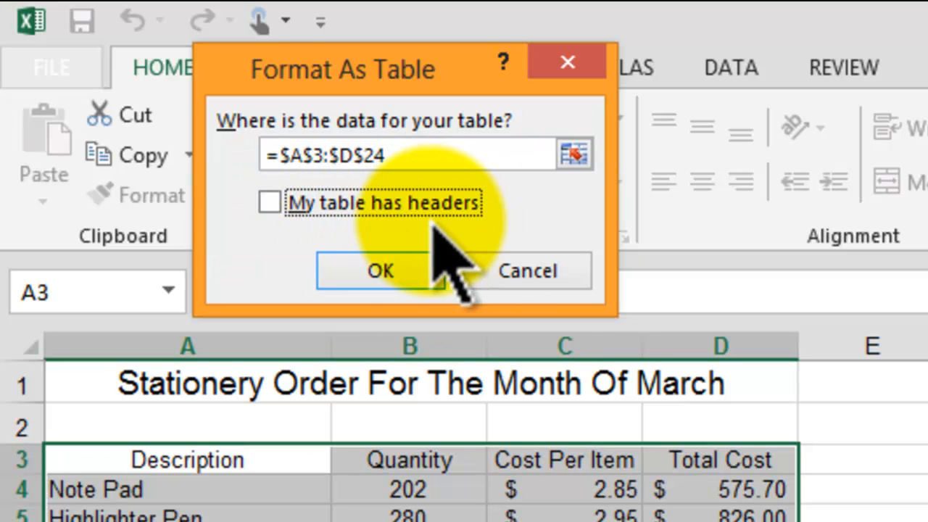
left_click(381, 271)
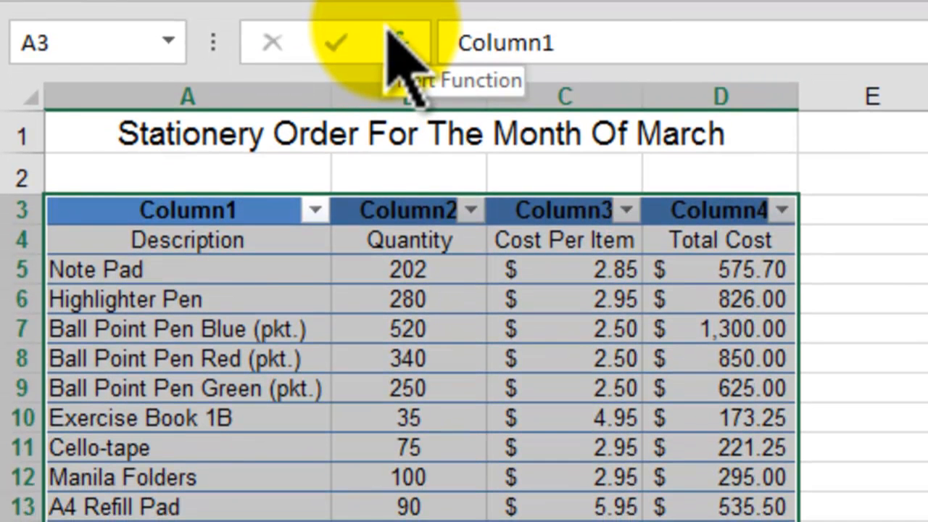
left_click(927, 298)
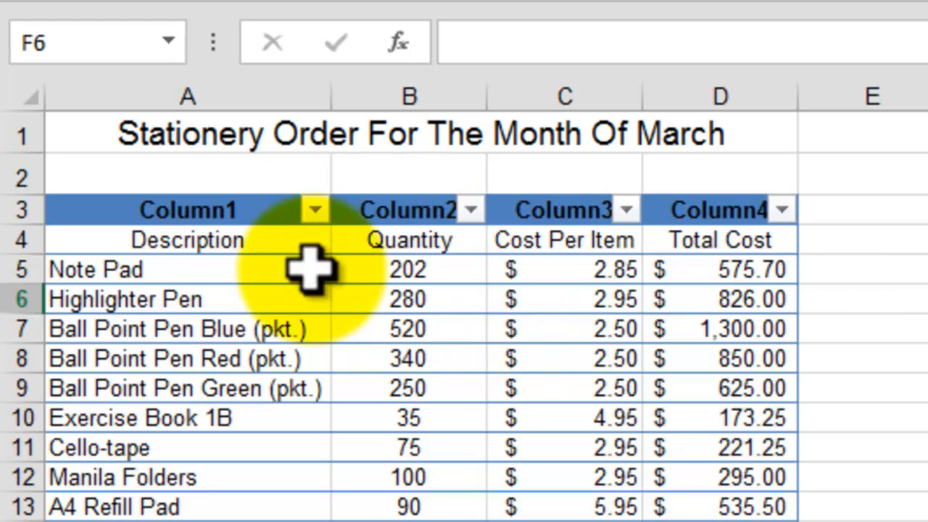
Step: Examine the original headings in row 4 and the sort and filter options of the Column1 header
left_click(190, 233)
left_click(464, 240)
left_click(540, 243)
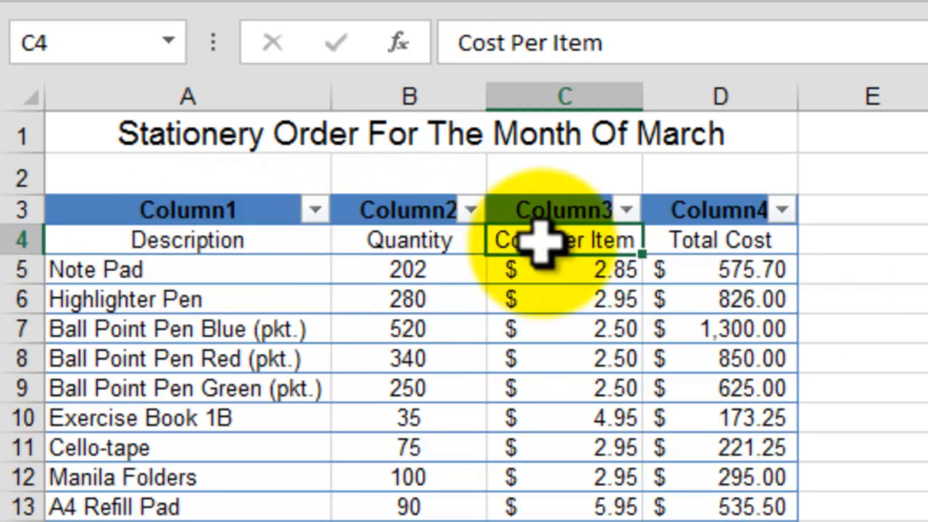
left_click(927, 240)
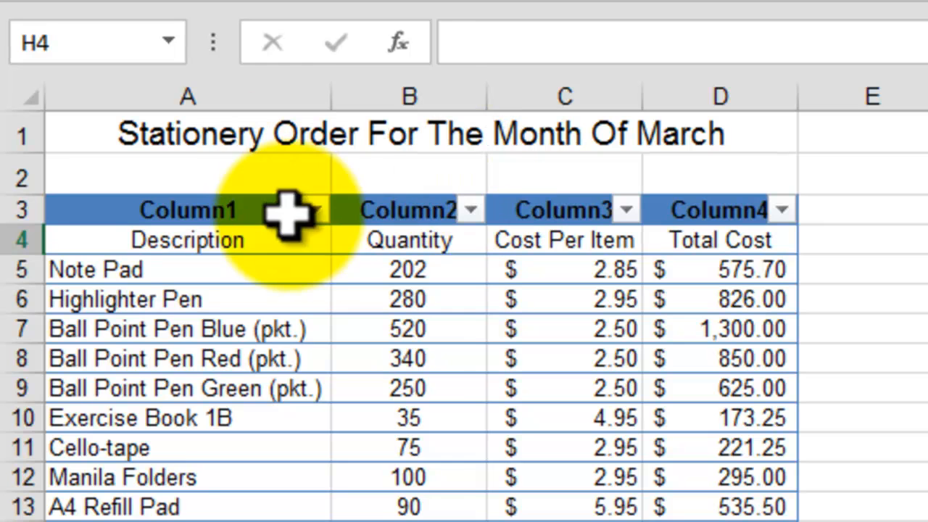
left_click(315, 211)
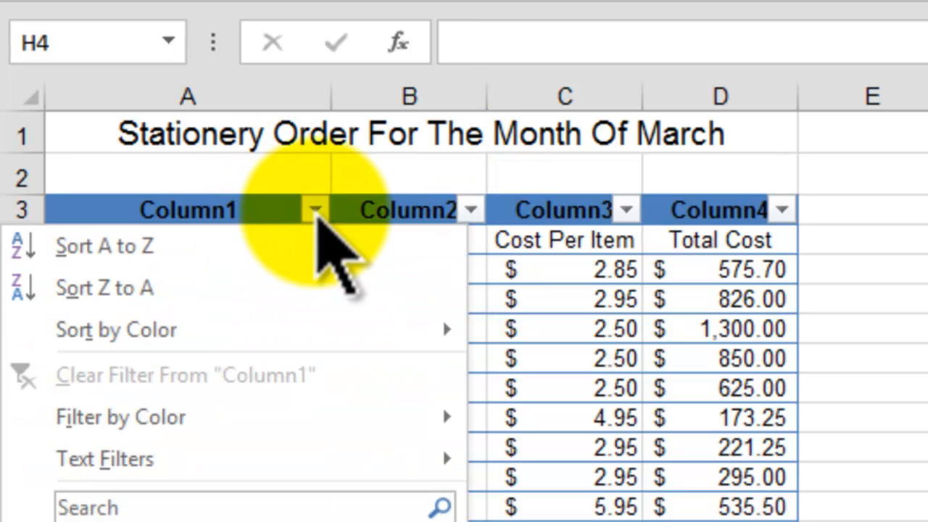
left_click(316, 211)
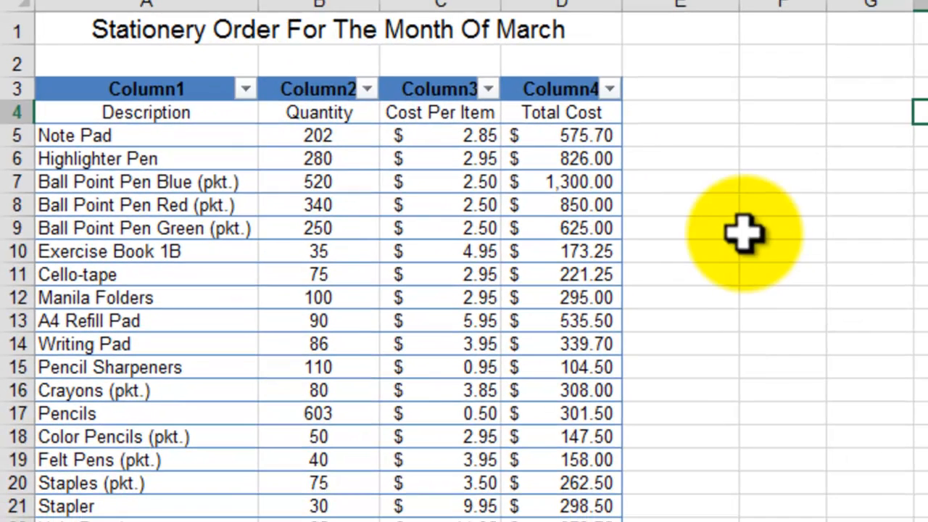
left_click(919, 222)
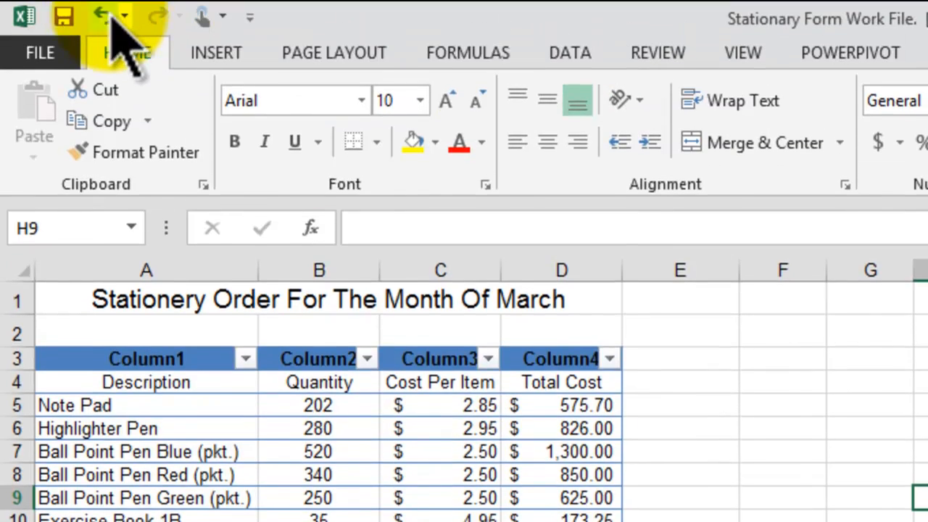
Step: Undo the table made without headers and format A3:D24 as a table with headers in a black medium style
left_click(105, 15)
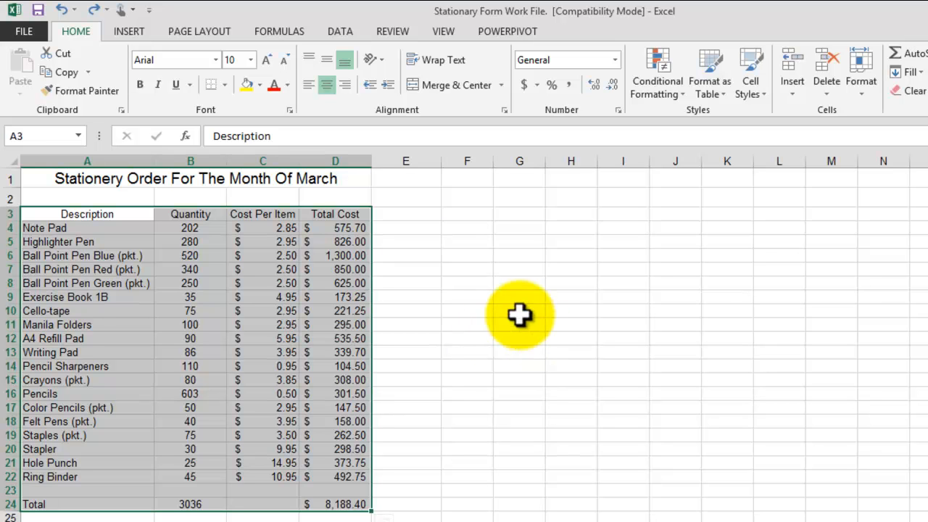
left_click(718, 90)
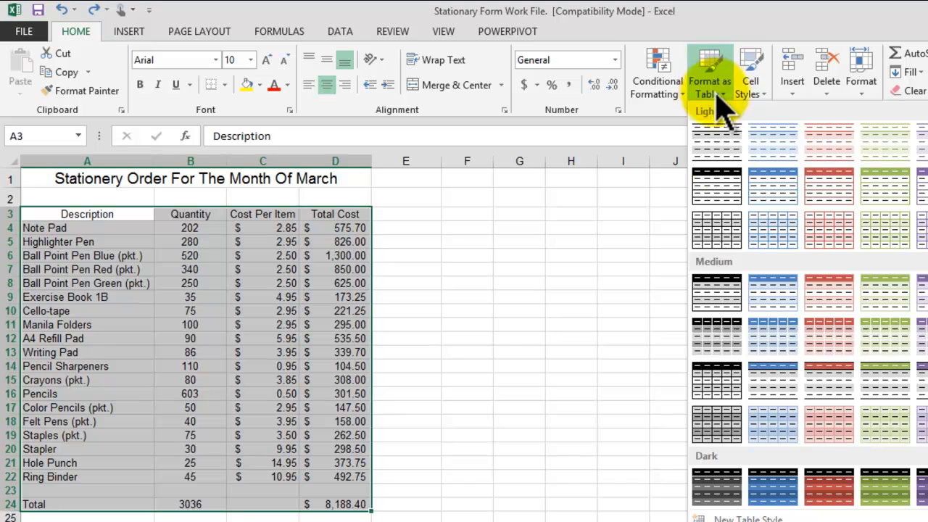
left_click(716, 296)
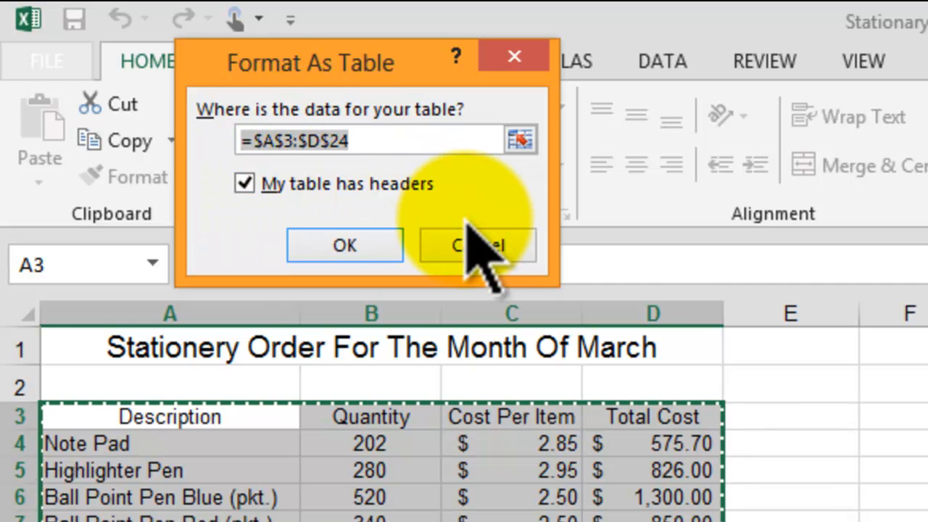
left_click(330, 243)
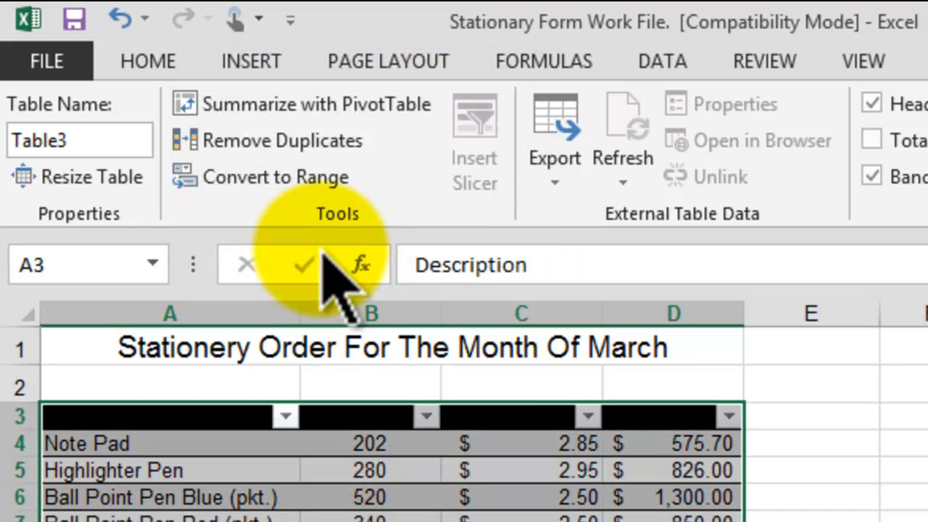
left_click(927, 498)
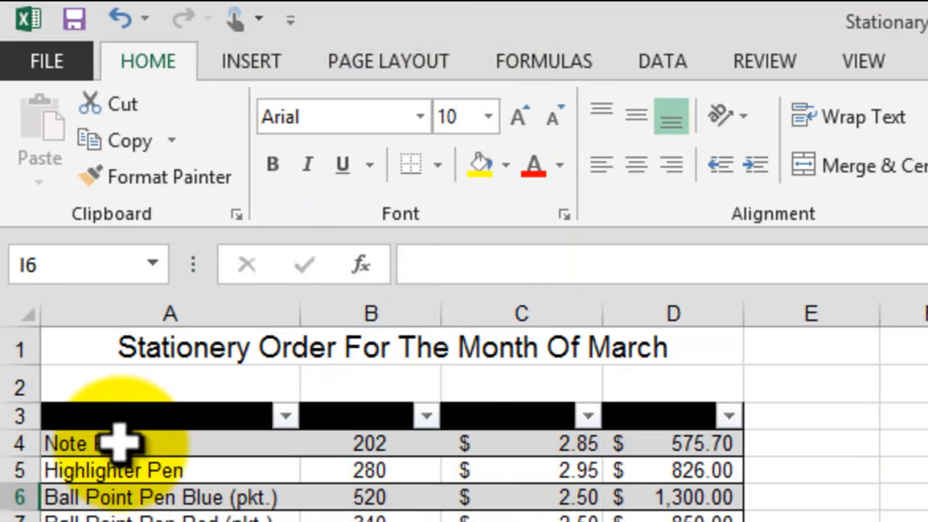
Step: Set the font color of the table headings in A3:D3 to white
left_click(152, 414)
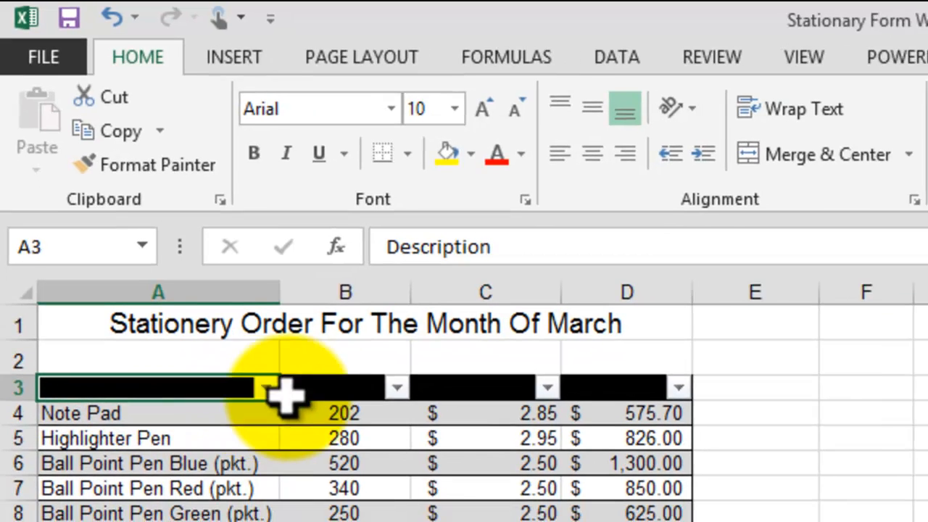
left_click_drag(287, 391, 587, 385)
left_click(893, 445)
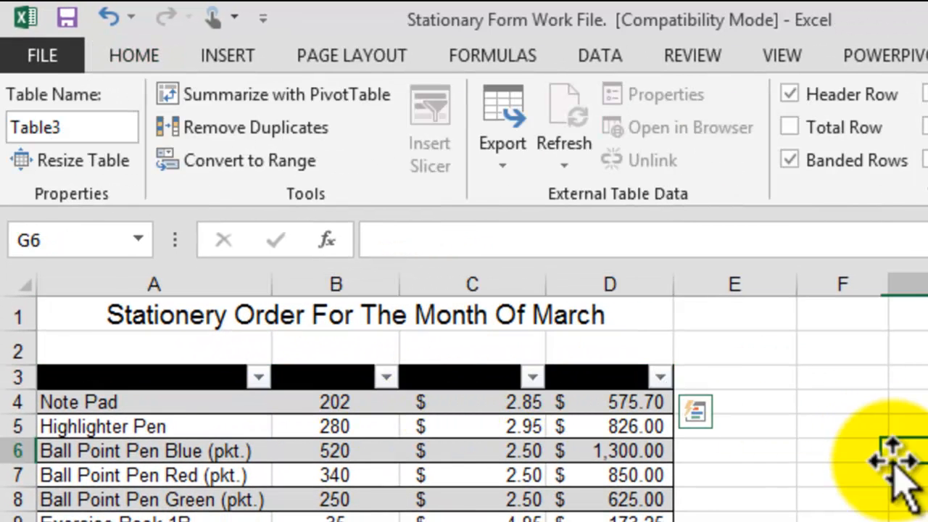
left_click(149, 374)
left_click_drag(152, 373, 575, 373)
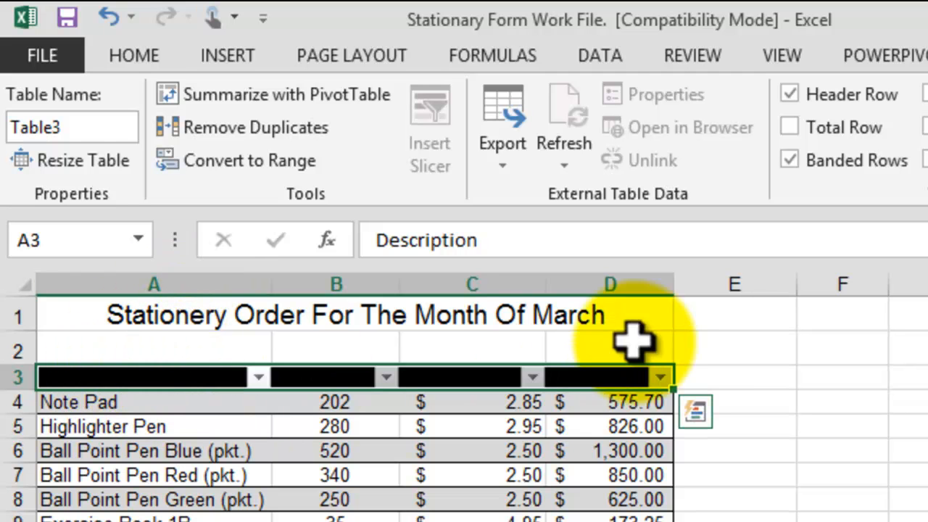
left_click(163, 58)
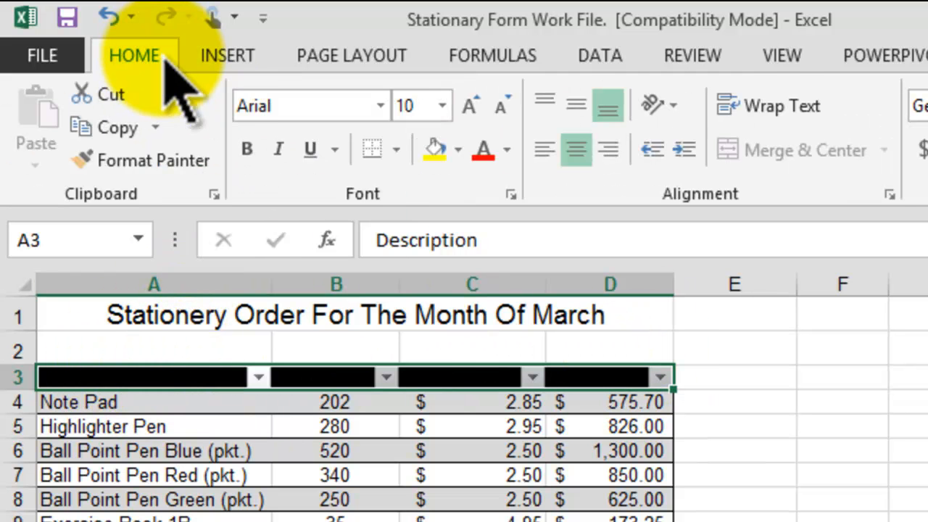
left_click(493, 155)
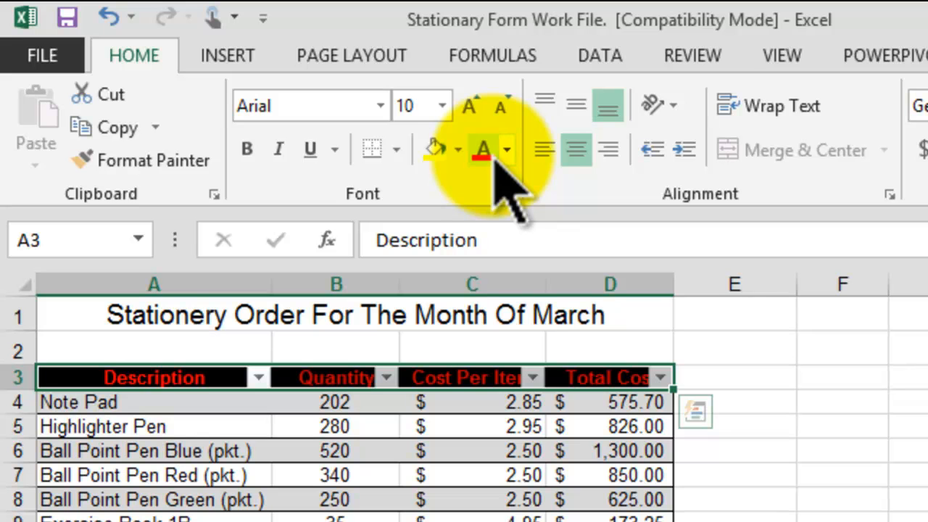
left_click(508, 149)
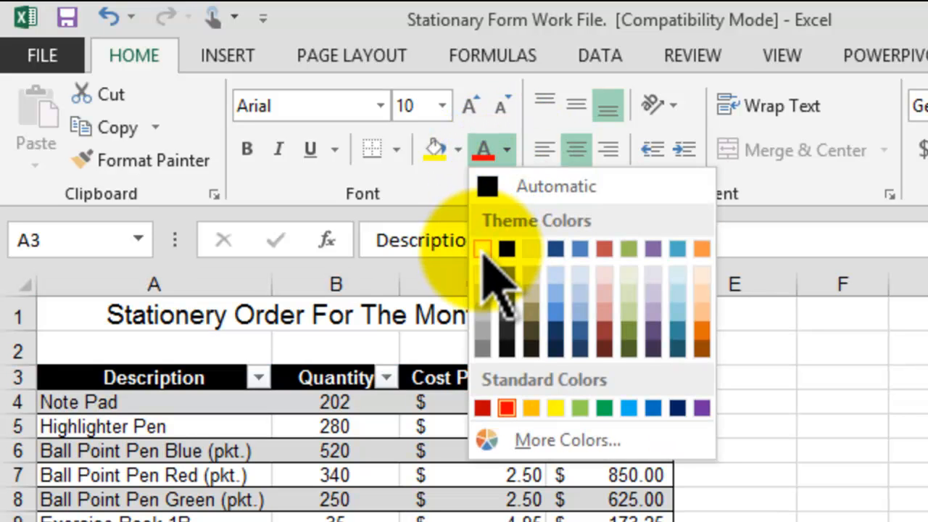
left_click(483, 251)
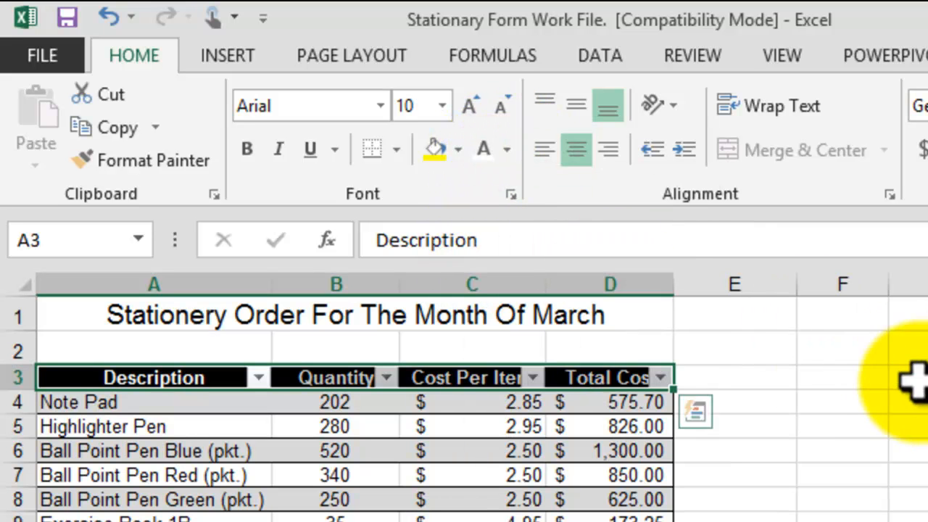
Step: Autofit the Quantity, Cost Per Item and Total Cost columns so their headings fit beside the filter arrows
double_click(398, 283)
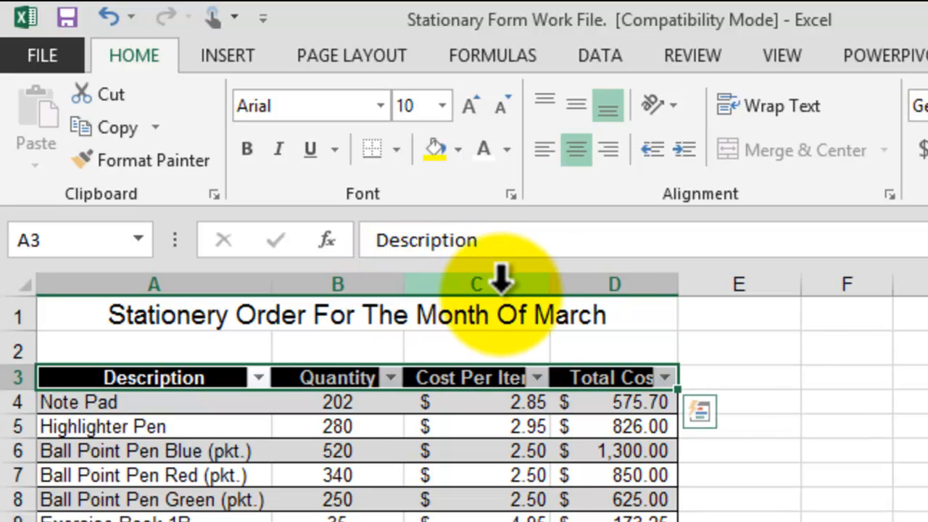
double_click(546, 283)
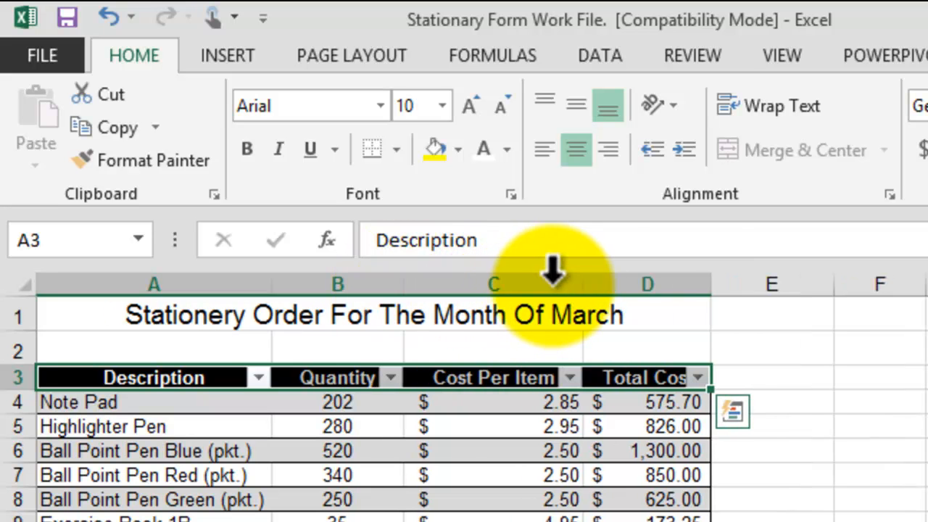
double_click(711, 283)
left_click(927, 521)
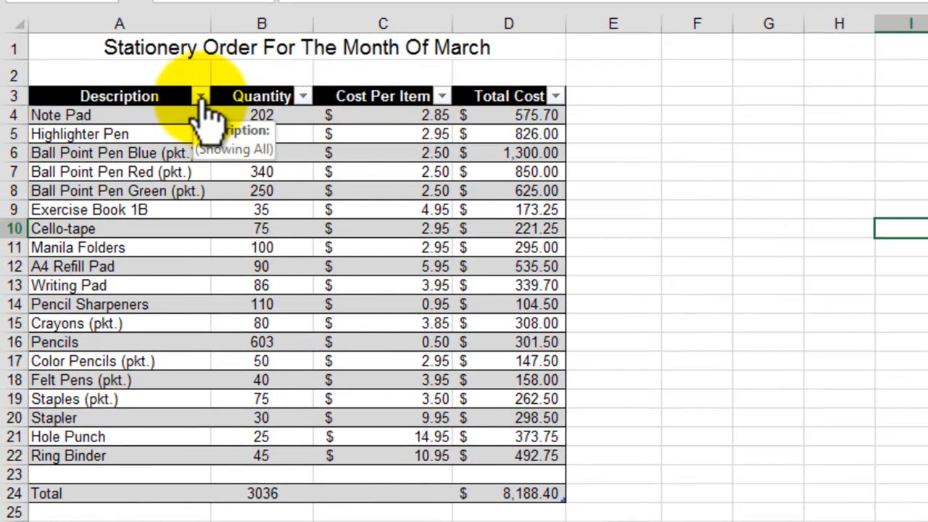
Step: Filter the Description column to show only the Pencils and Writing Pad rows
left_click(200, 97)
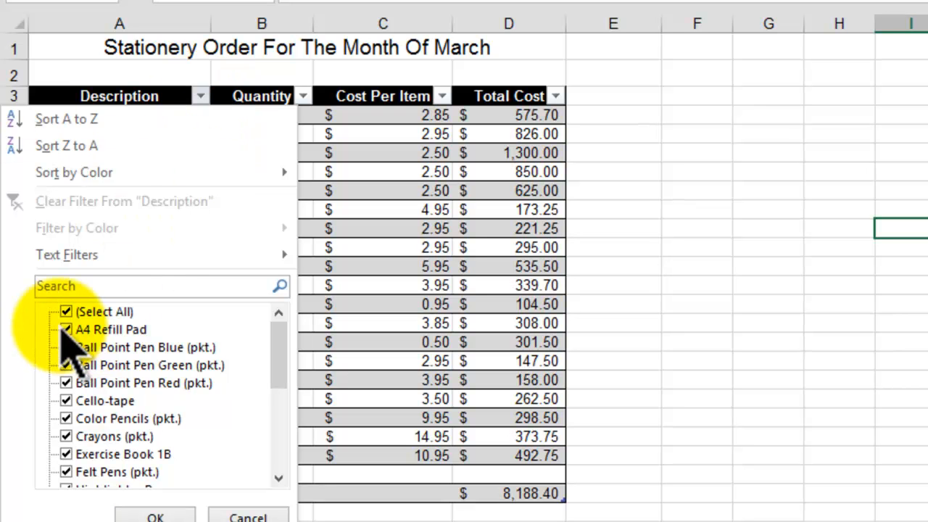
scroll(72, 319, "down", 3)
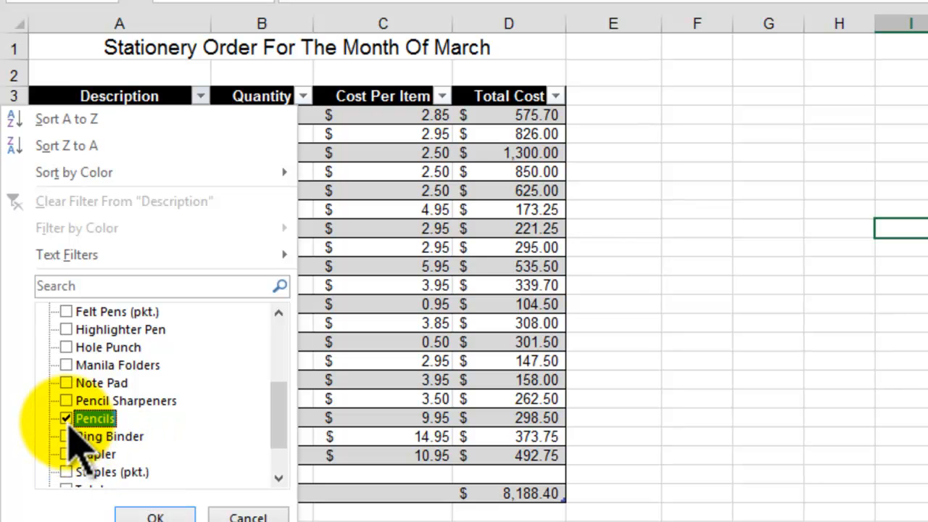
scroll(218, 348, "down", 1)
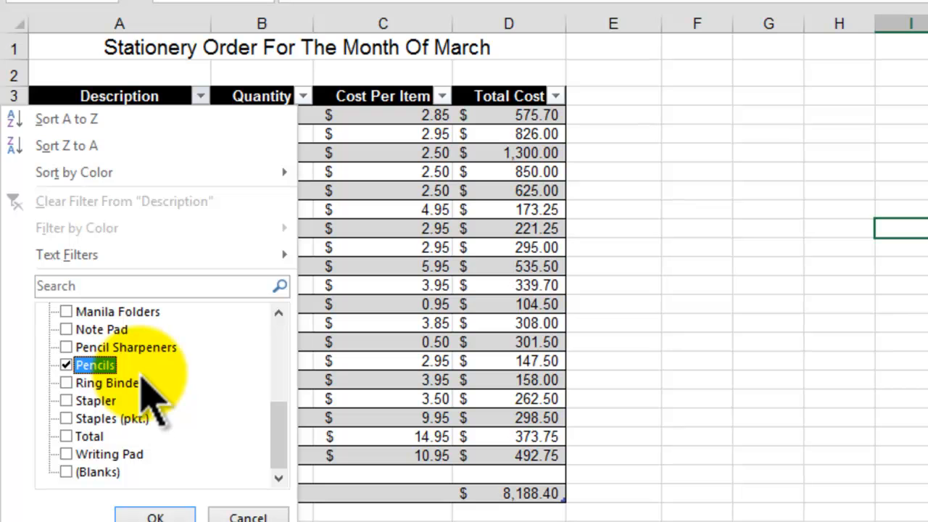
left_click(68, 456)
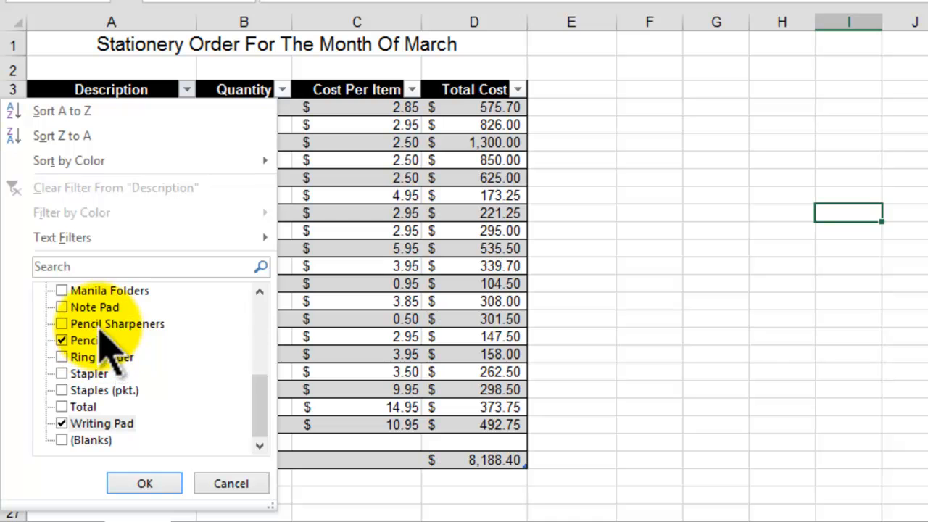
left_click_drag(262, 383, 266, 296)
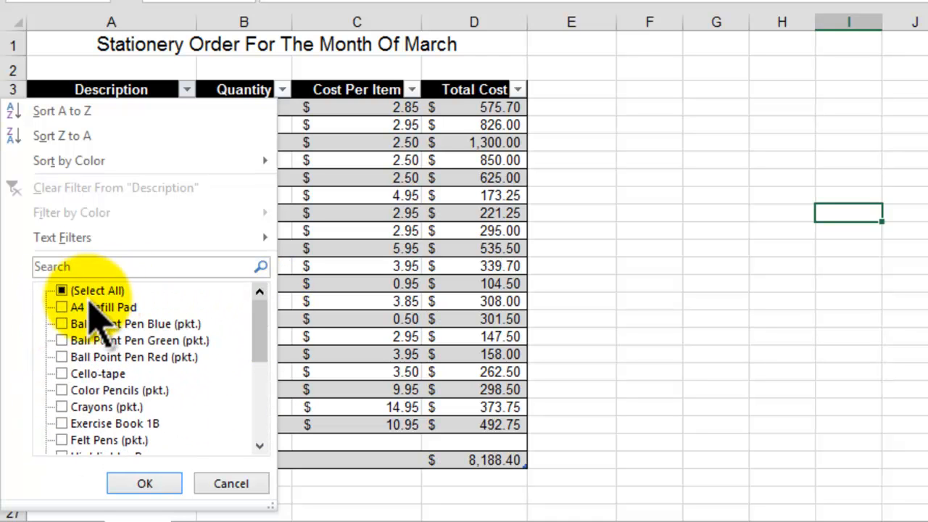
left_click_drag(263, 331, 260, 402)
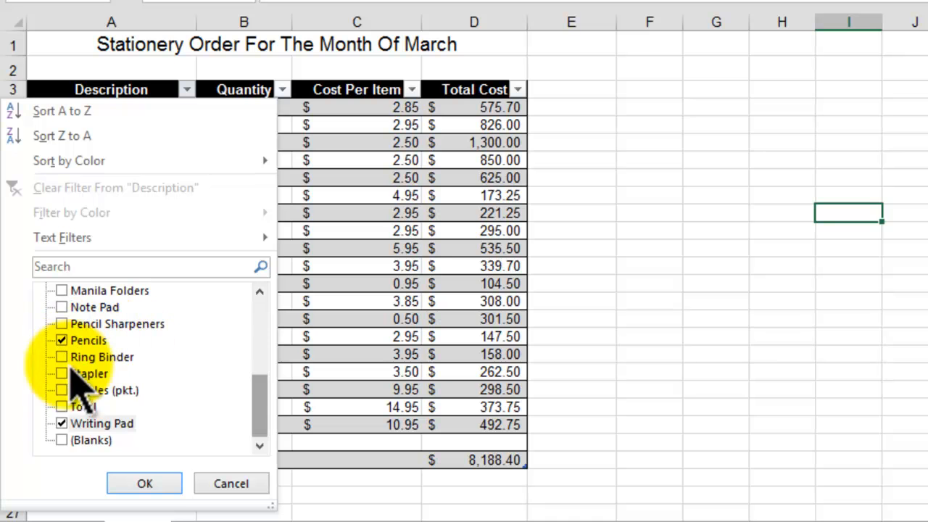
left_click(145, 483)
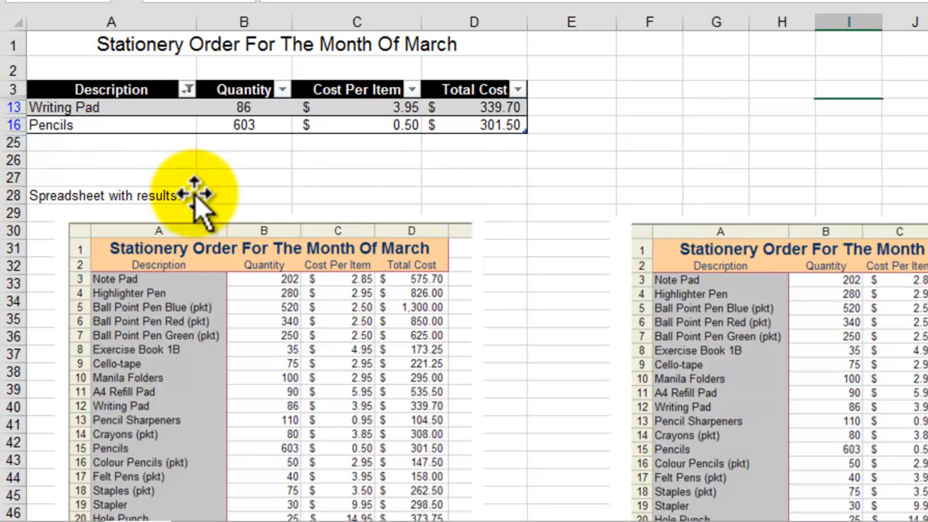
Step: Delete both spreadsheet pictures below the table and the "Spreadsheet with results." text in A28
left_click(280, 330)
key("Delete")
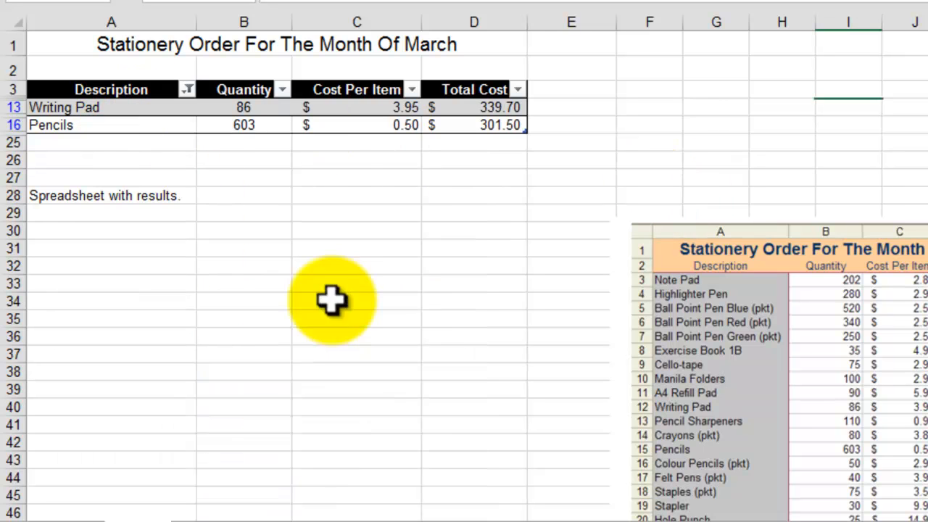
left_click(839, 315)
key("Delete")
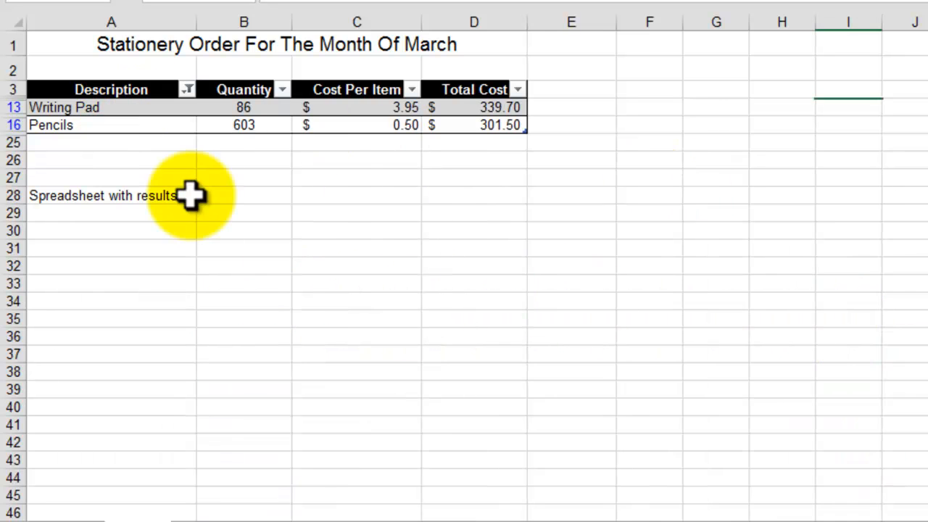
left_click(50, 196)
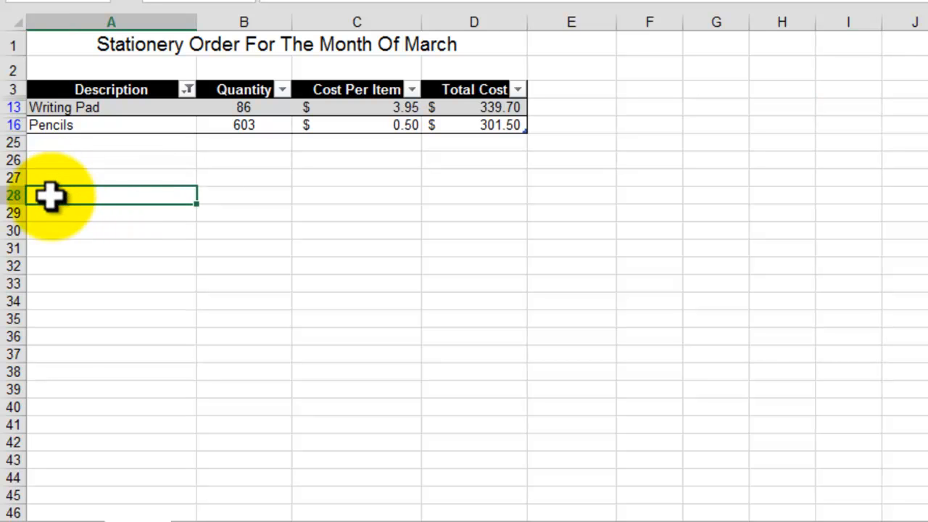
left_click(450, 317)
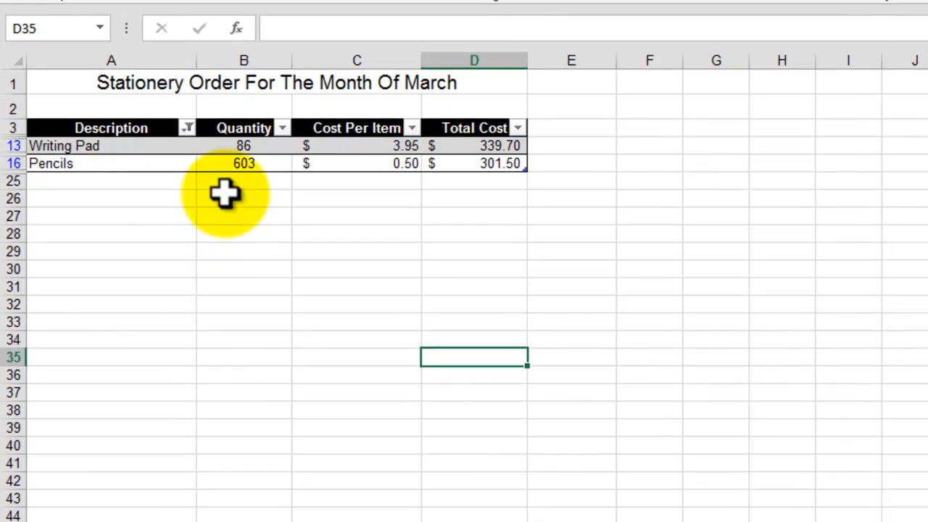
left_click(73, 145)
left_click(402, 339)
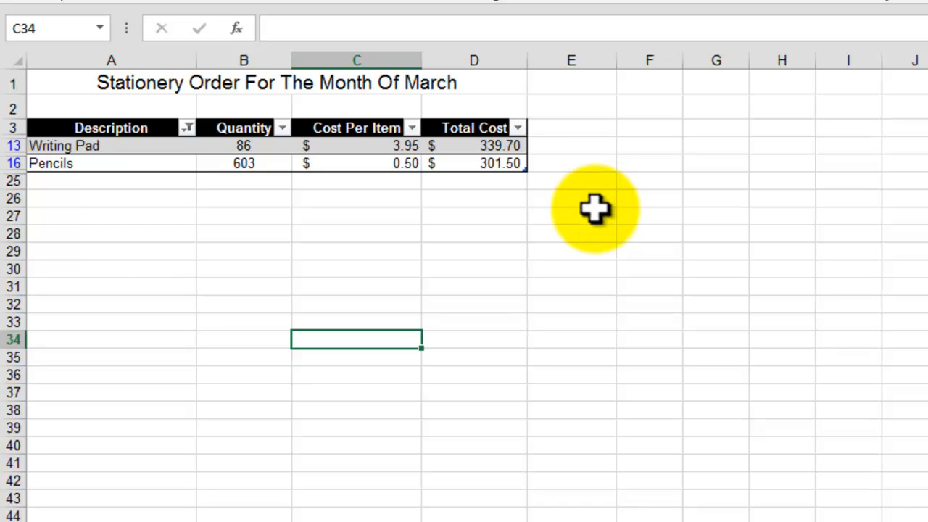
left_click(734, 217)
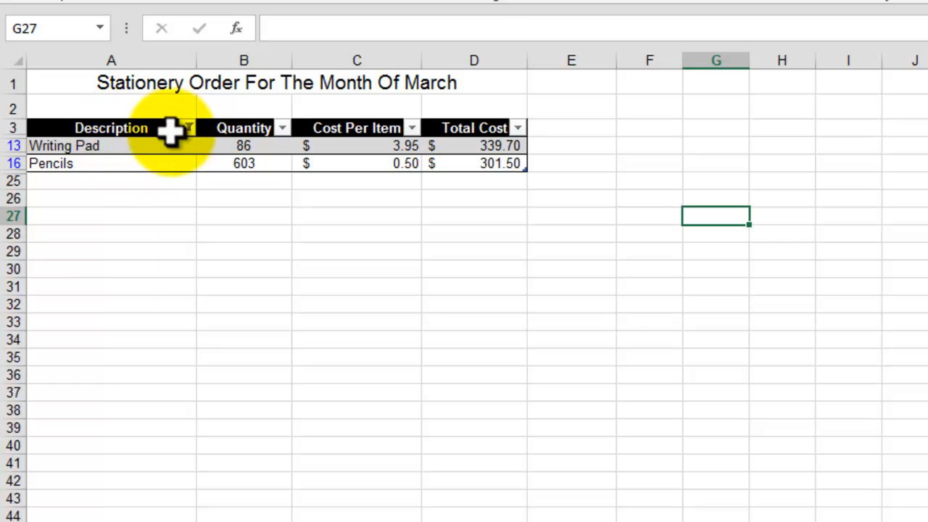
Step: Clear the filter from the Description column
mouse_move(188, 135)
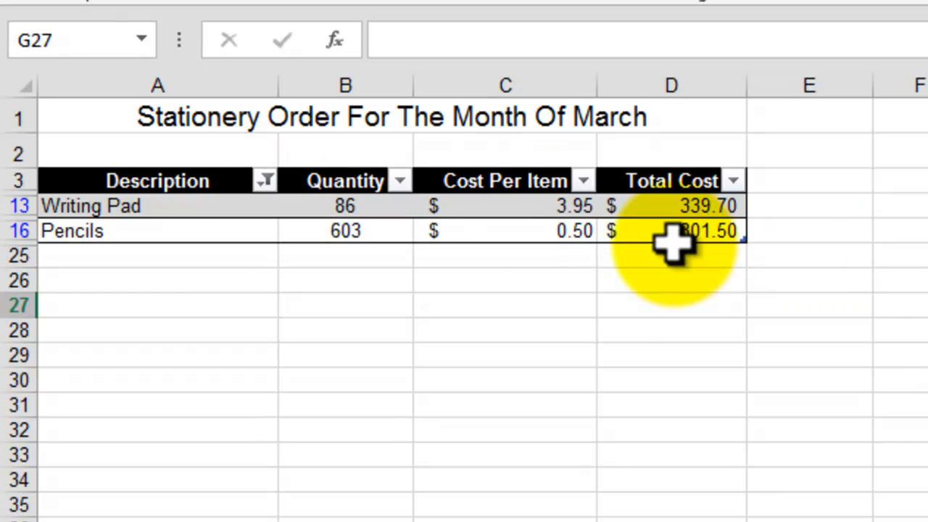
left_click(266, 183)
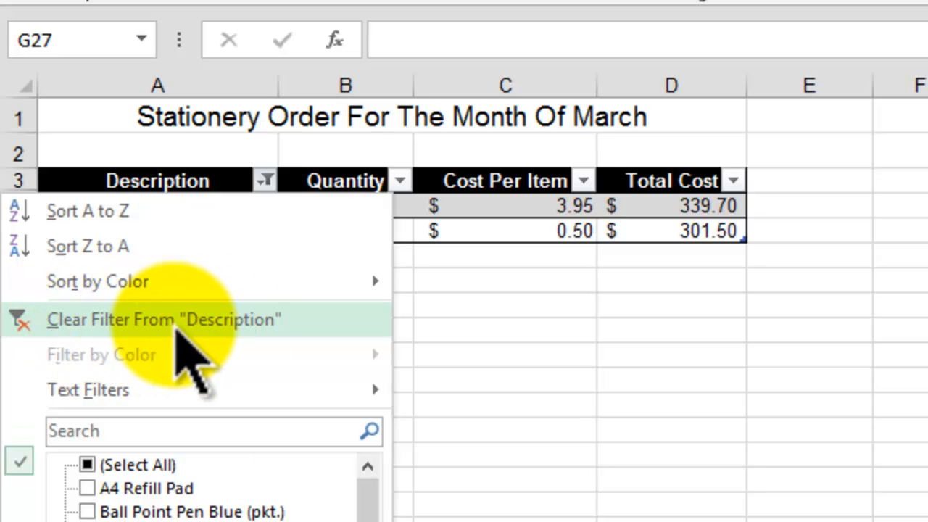
left_click(176, 330)
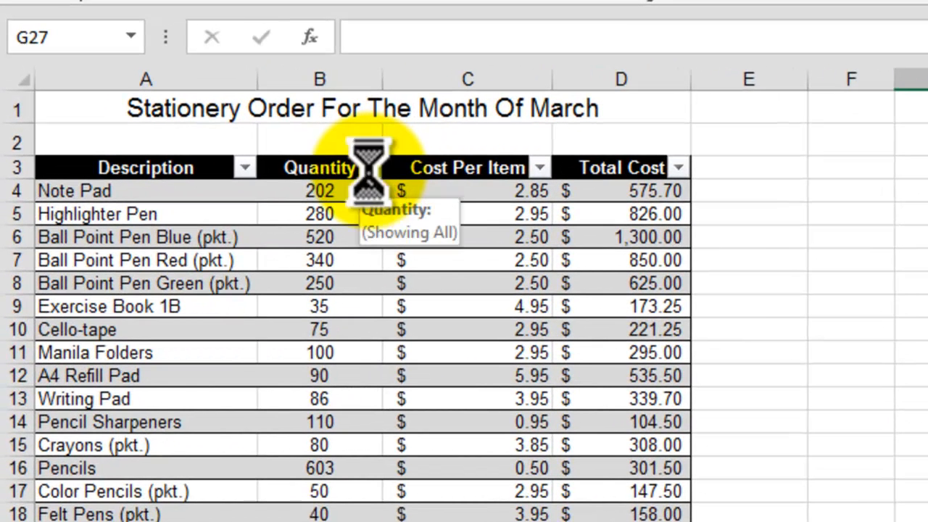
Step: Filter the Quantity column to show only the values 520, 603 and 3036
left_click(370, 168)
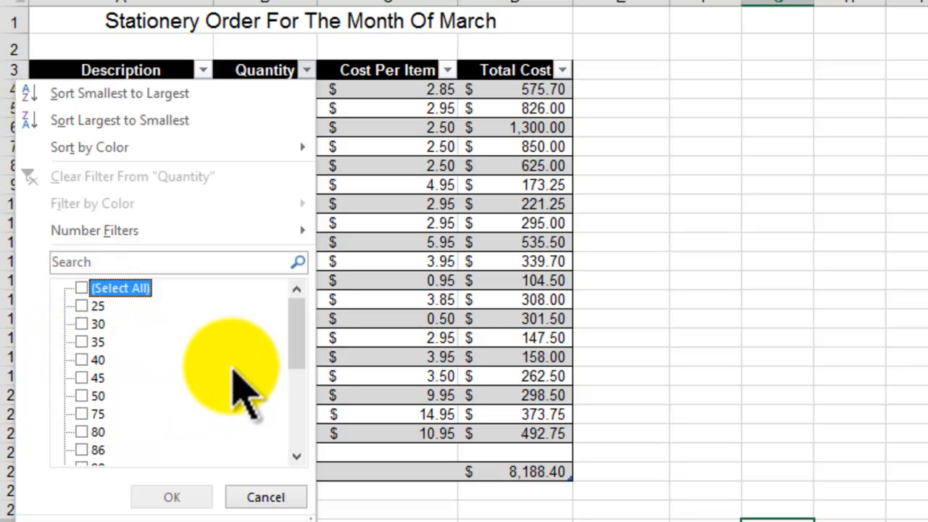
left_click_drag(297, 329, 291, 425)
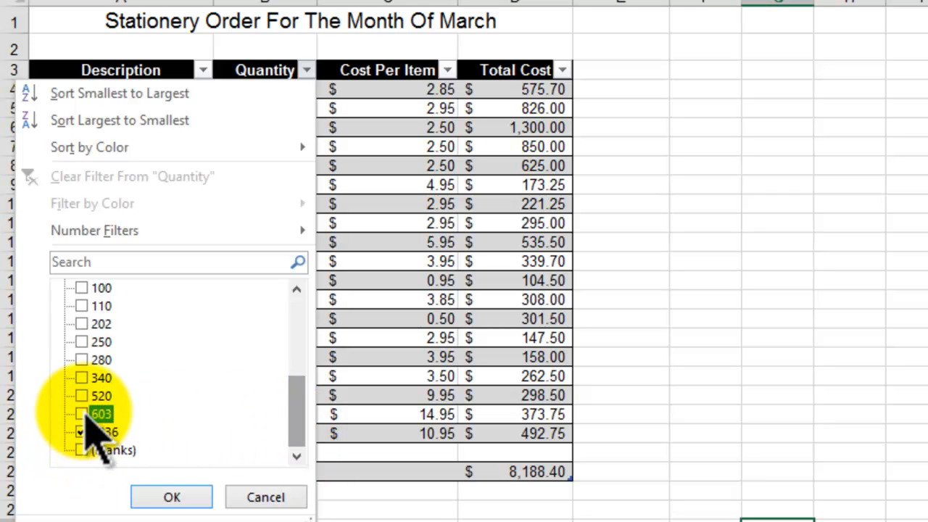
left_click(86, 415)
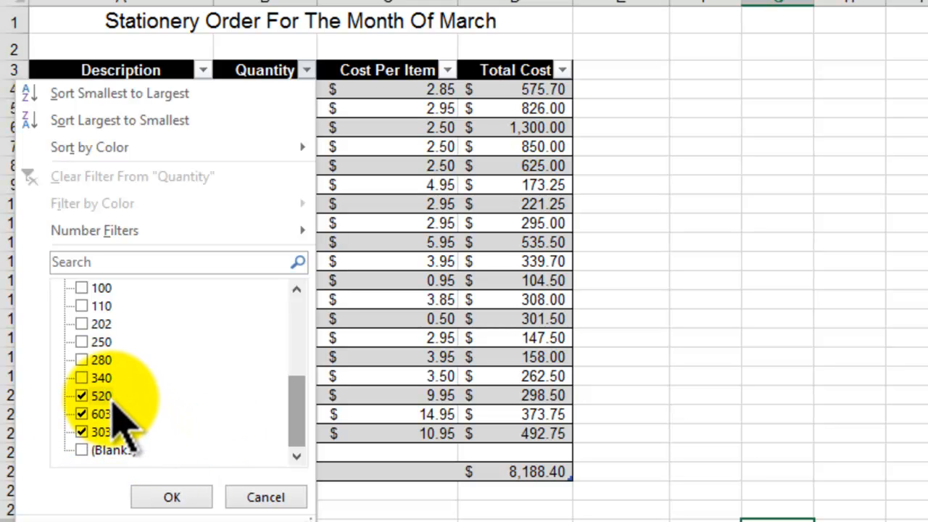
left_click(207, 506)
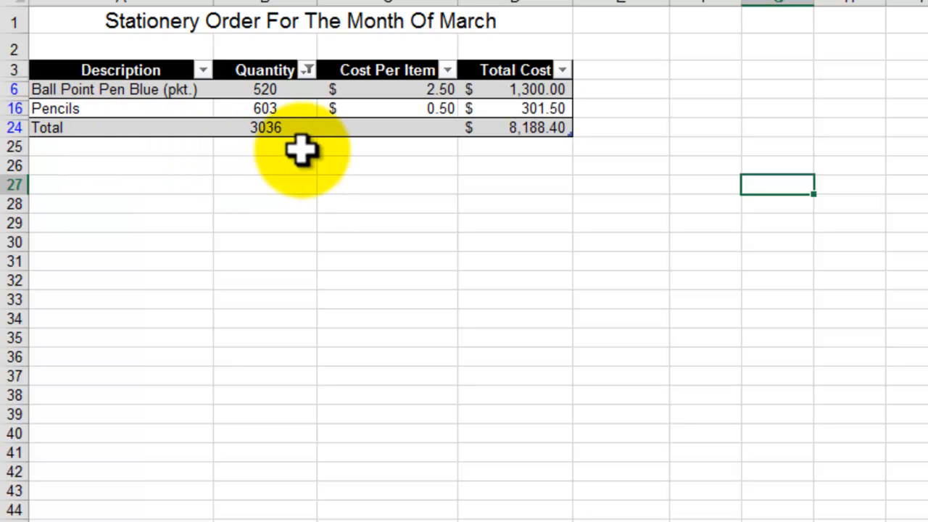
Step: Exclude the total value 3036 from the Quantity filter, keeping only 520 and 603
left_click(308, 70)
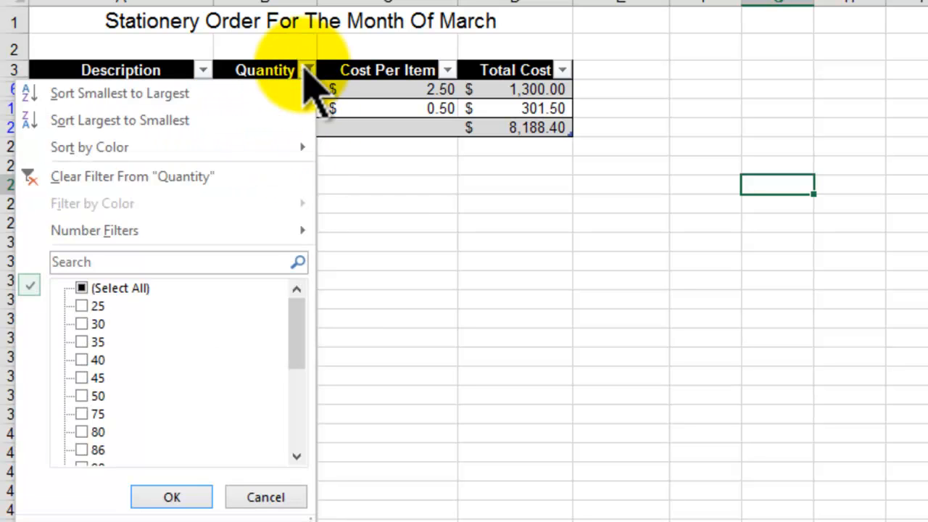
left_click(505, 271)
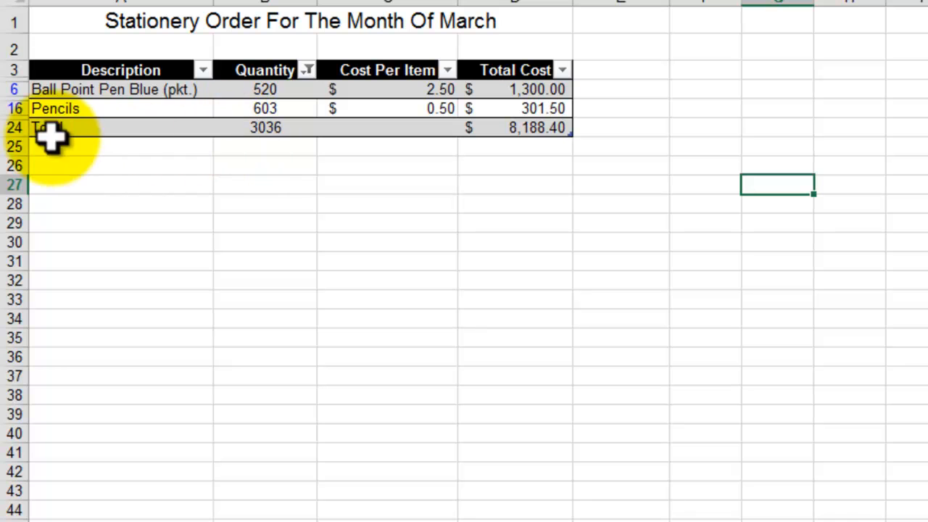
left_click(308, 70)
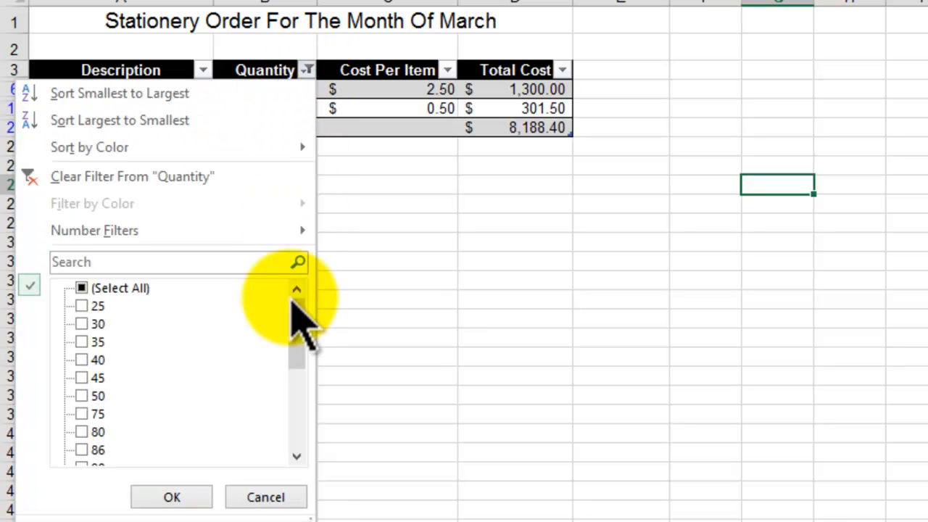
left_click_drag(300, 332, 297, 428)
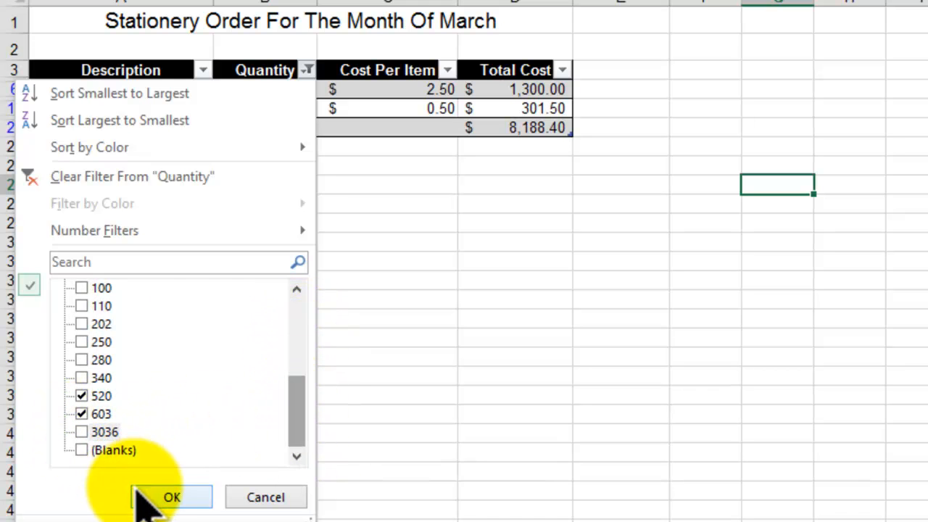
left_click(167, 496)
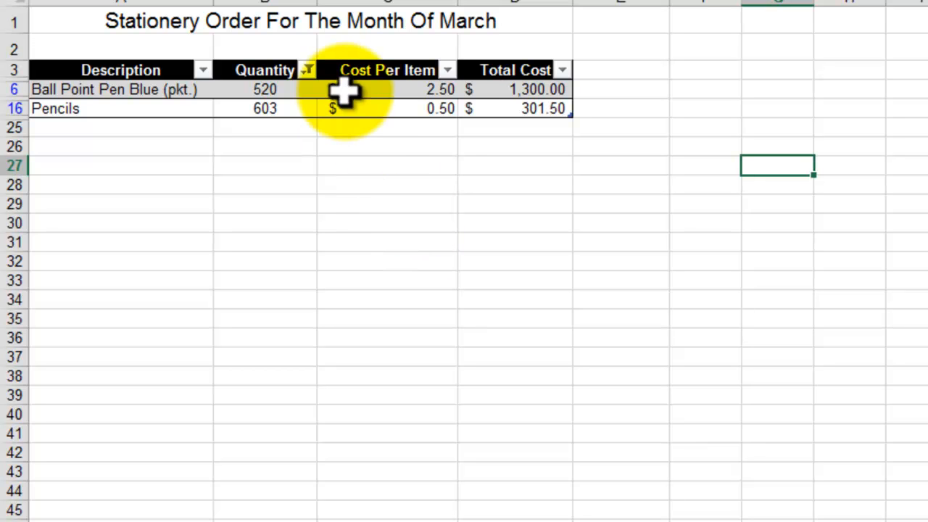
Step: Add the value 340 to the Quantity filter alongside 520 and 603
left_click(308, 71)
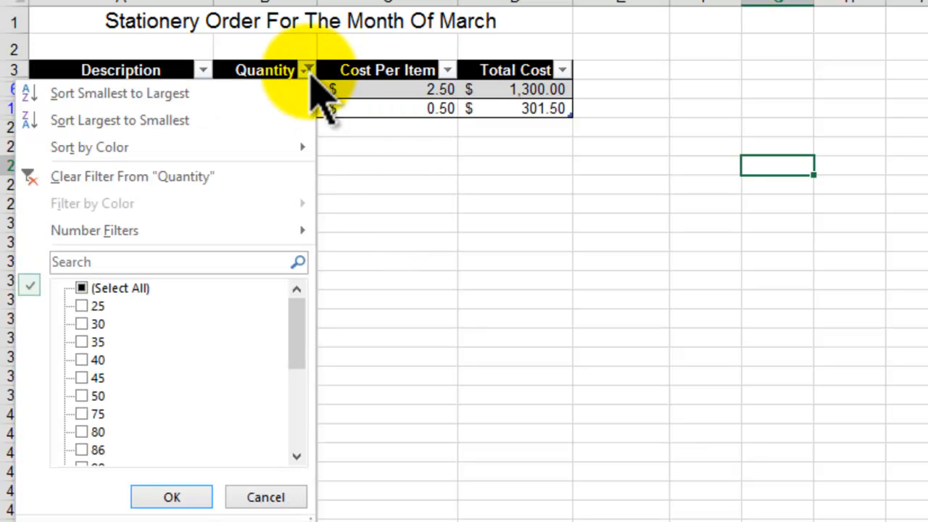
left_click_drag(301, 329, 296, 399)
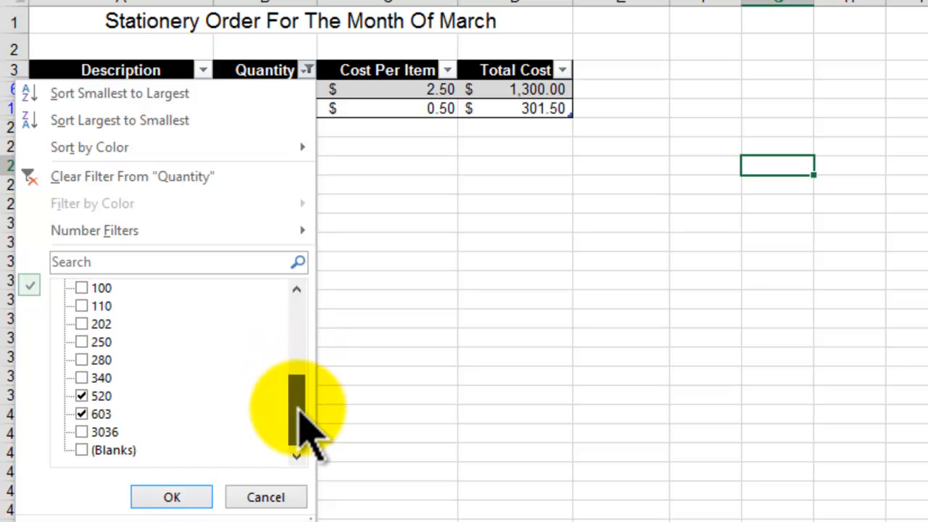
left_click(82, 378)
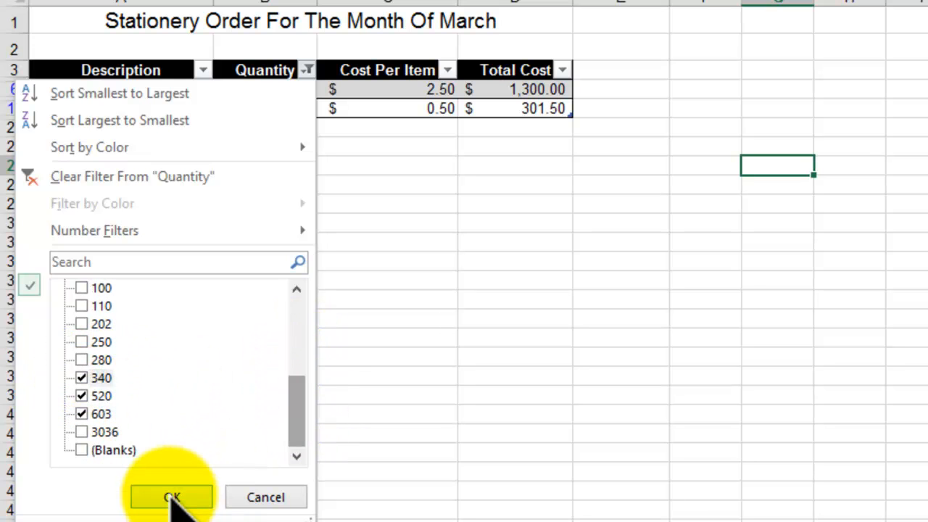
left_click(172, 497)
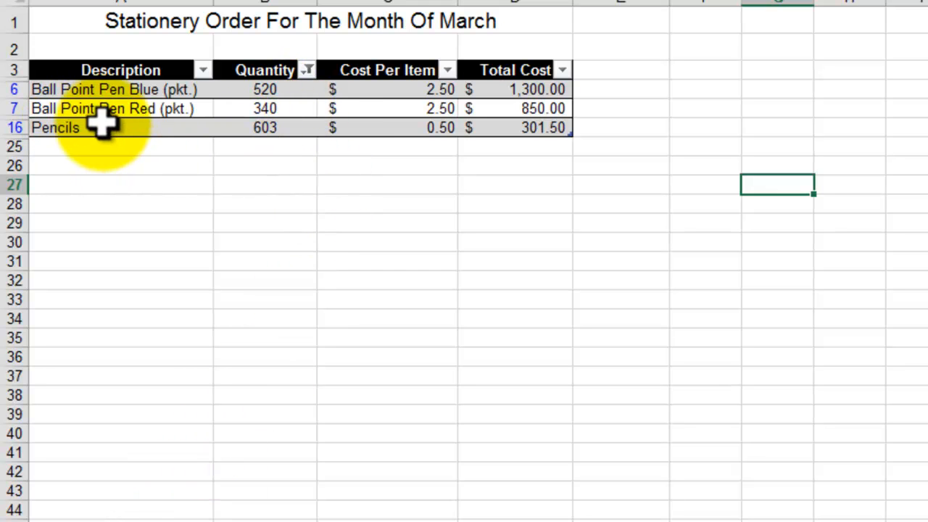
Step: Clear the filter from the Quantity column
left_click(475, 353)
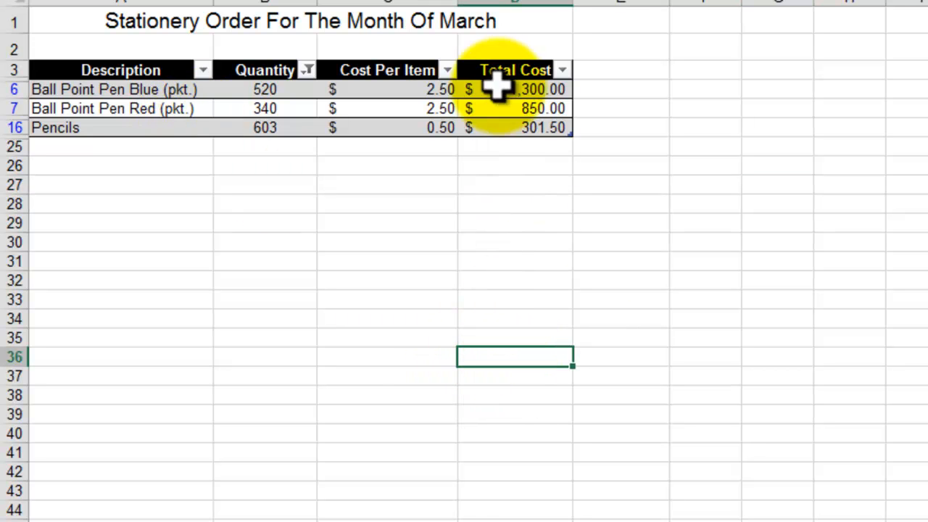
left_click(308, 70)
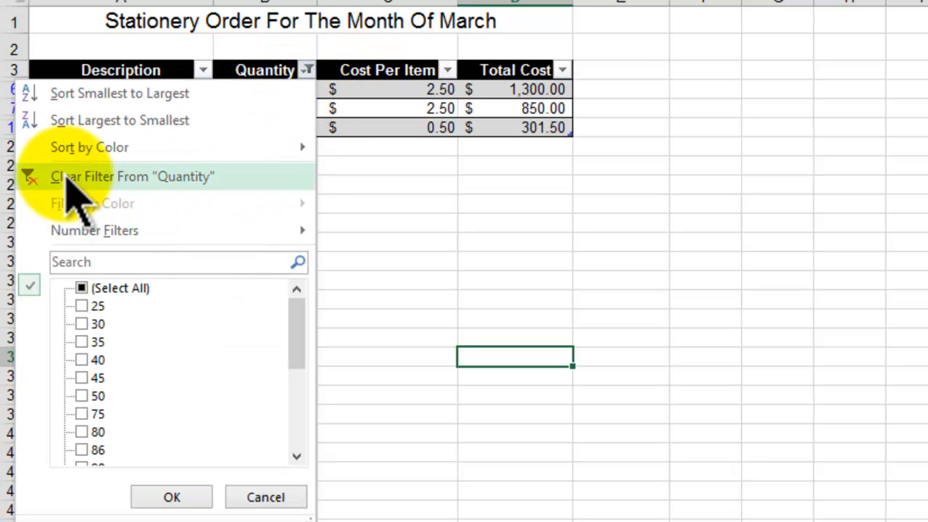
left_click(109, 176)
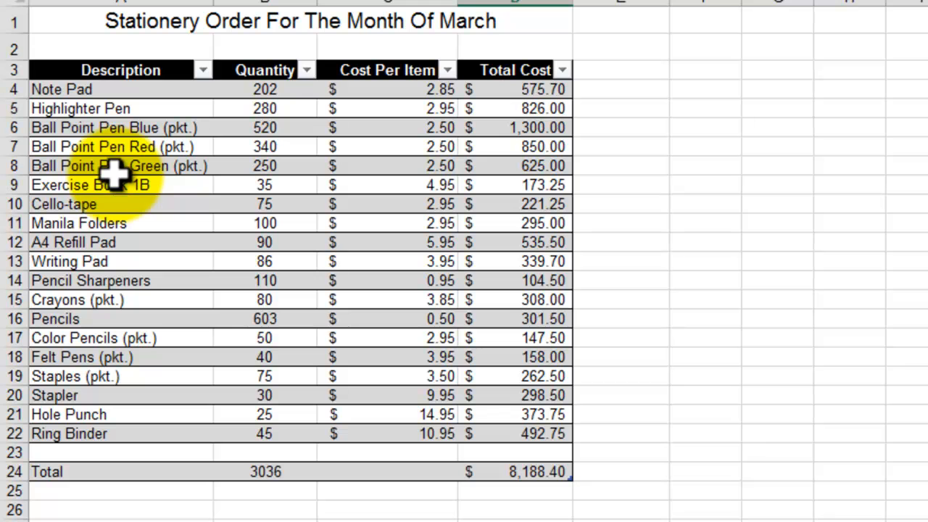
Step: Filter the Cost Per Item column to show only the values $9.95, $10.95 and $14.95
left_click(448, 71)
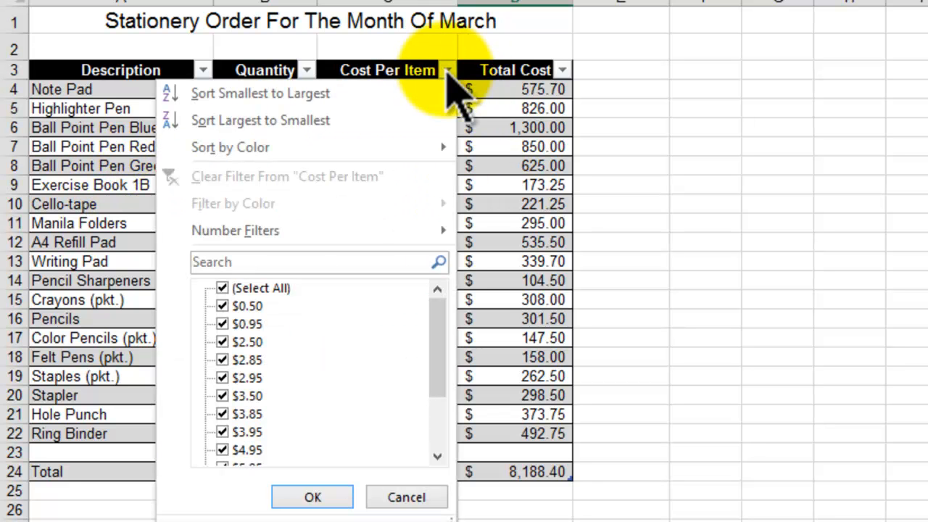
left_click(221, 289)
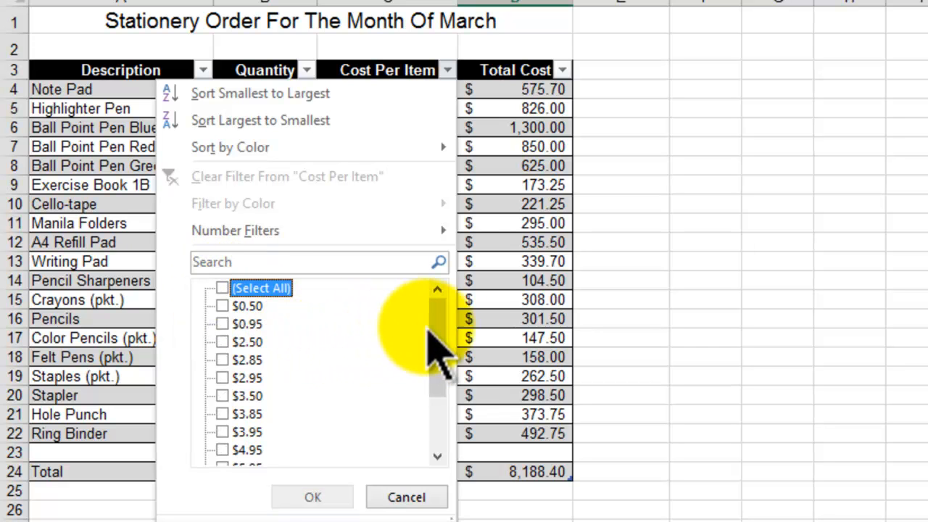
left_click_drag(439, 334, 445, 404)
left_click(229, 432)
left_click(222, 414)
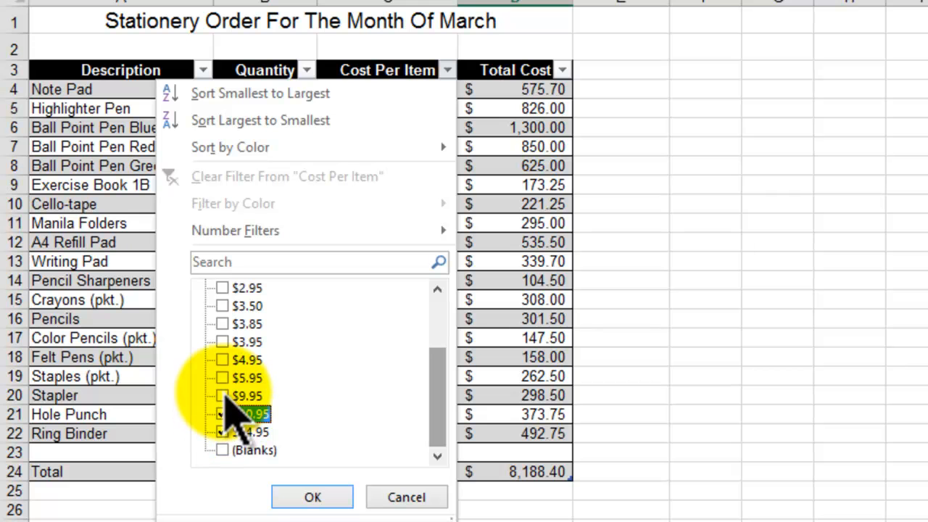
left_click(223, 395)
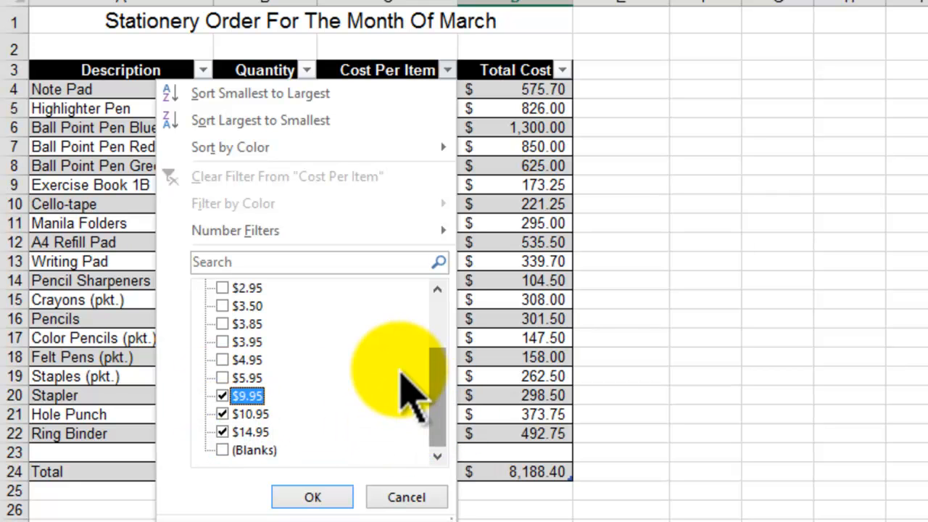
left_click(308, 497)
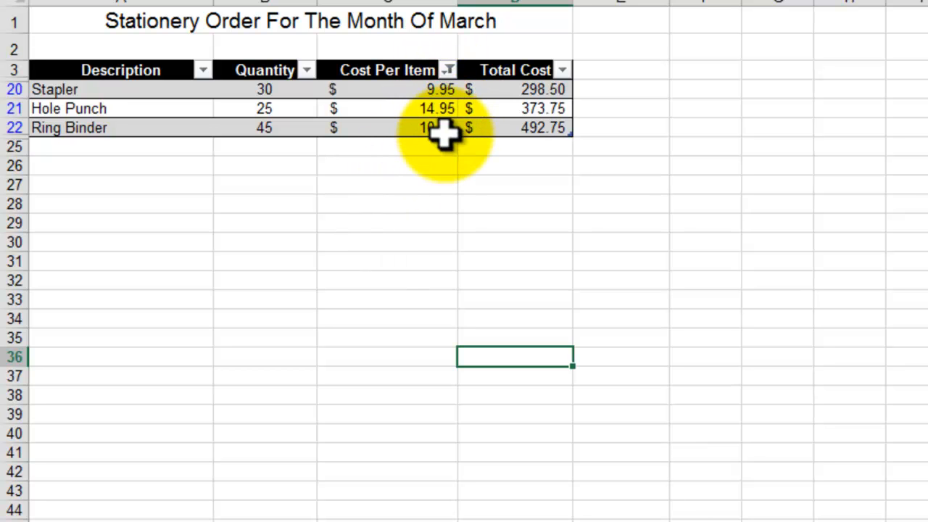
Step: Clear the filter from the Cost Per Item column
left_click(449, 73)
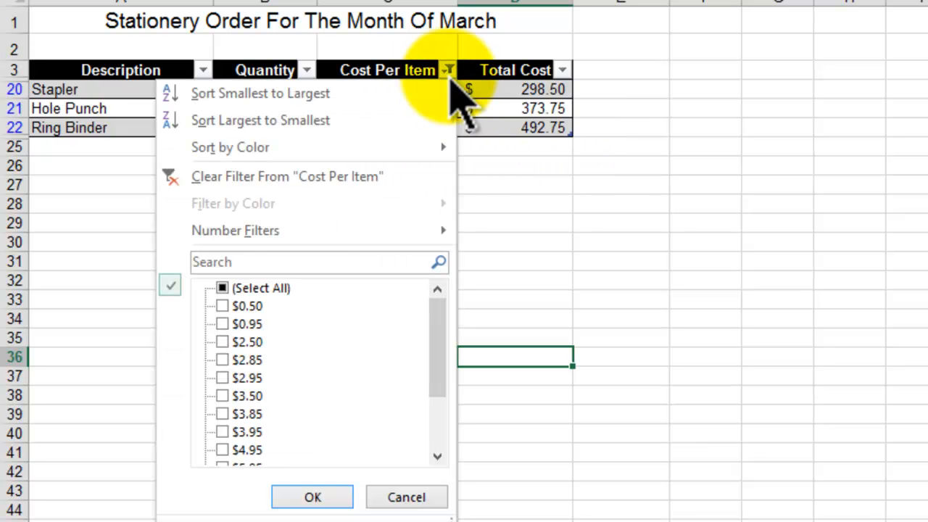
left_click(218, 177)
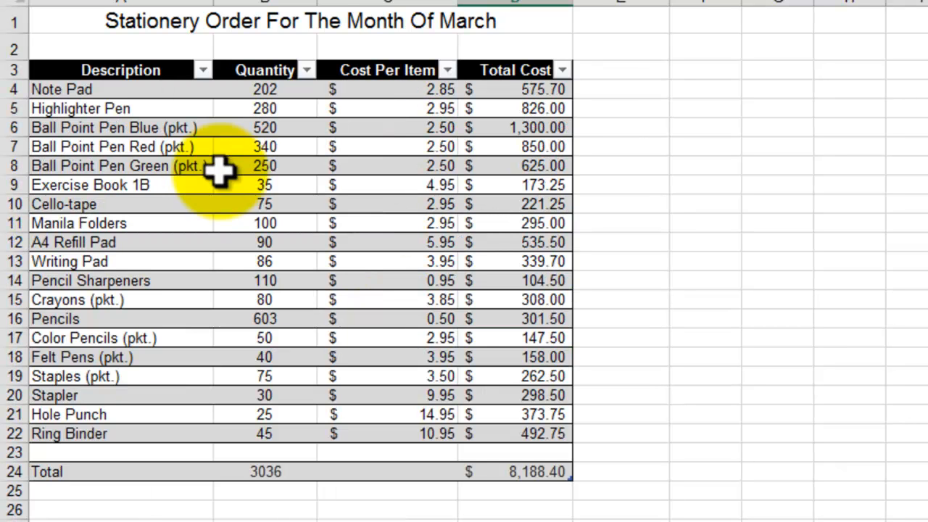
Step: Filter the Total Cost column to show only the value $8,188.40
left_click(563, 73)
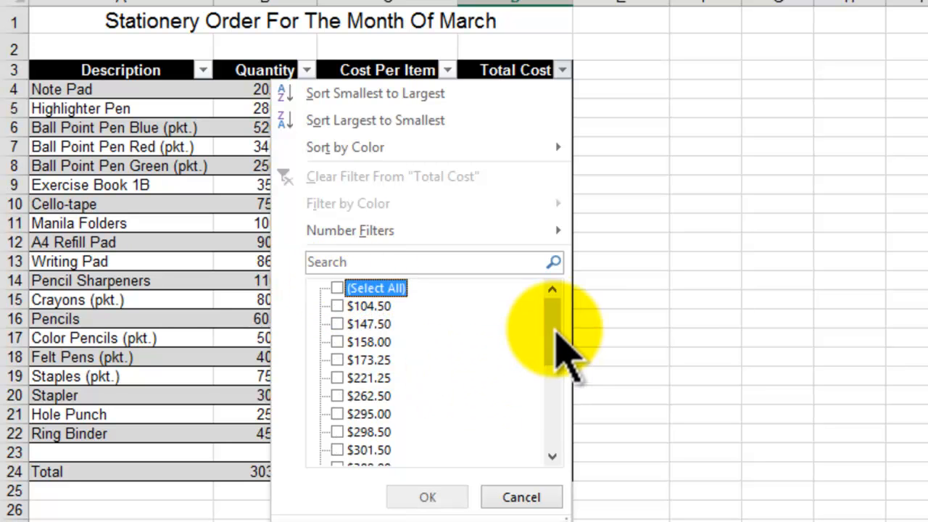
left_click_drag(554, 333, 564, 442)
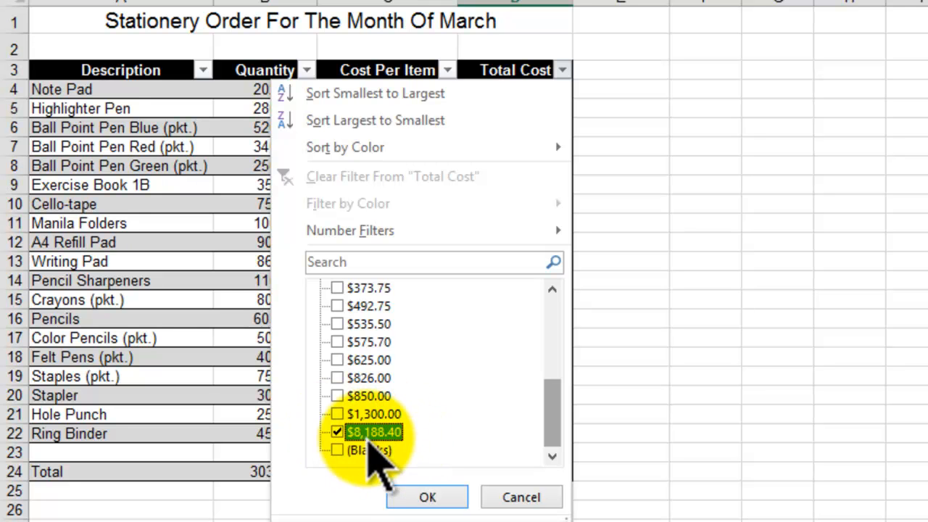
left_click(428, 498)
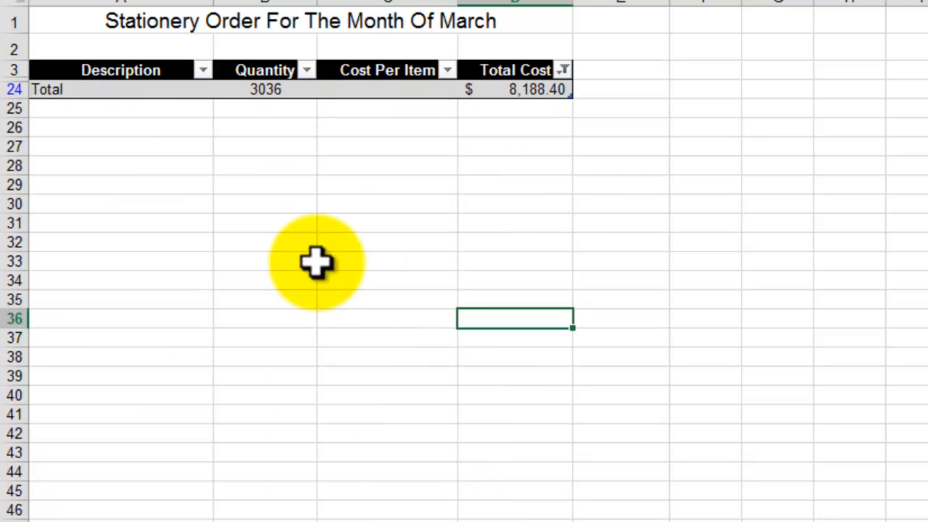
Step: Change the Total Cost filter to show only $1,300.00, excluding the grand total of $8,188.40
left_click(564, 70)
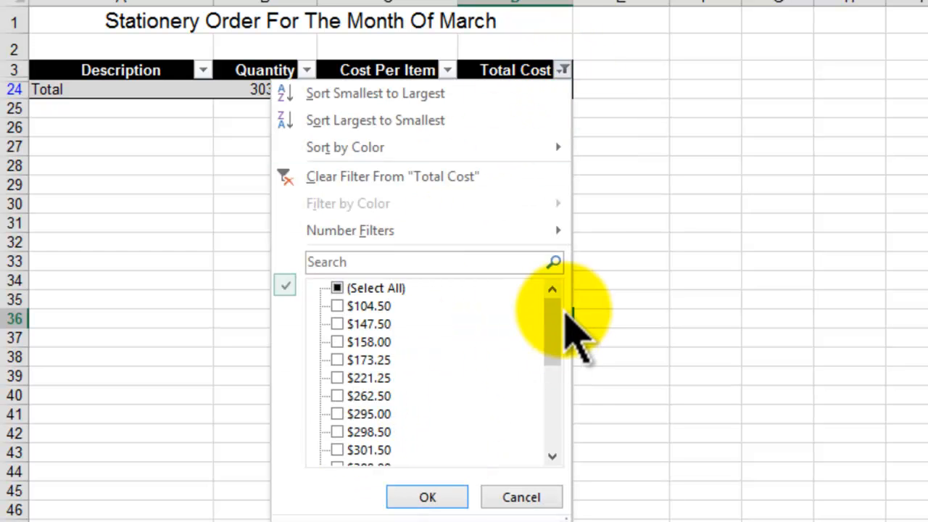
left_click_drag(553, 329, 564, 424)
left_click(339, 433)
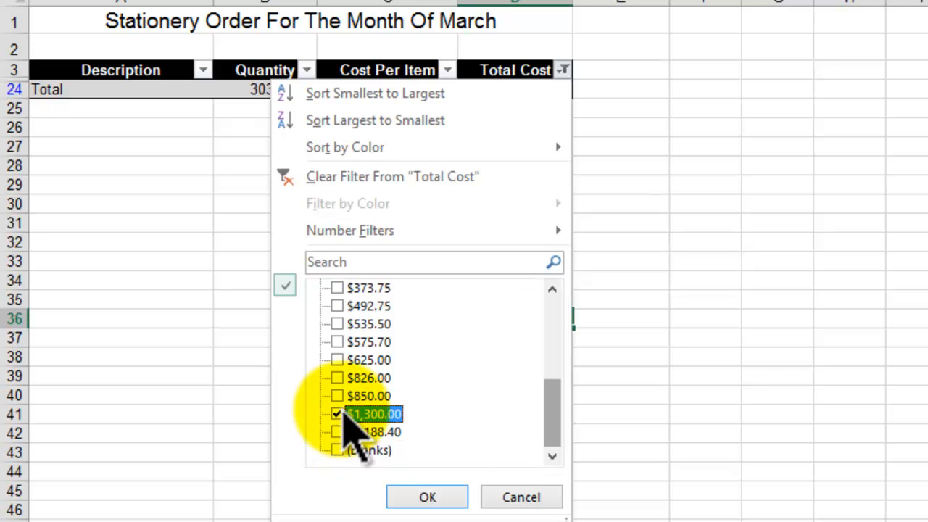
left_click(438, 498)
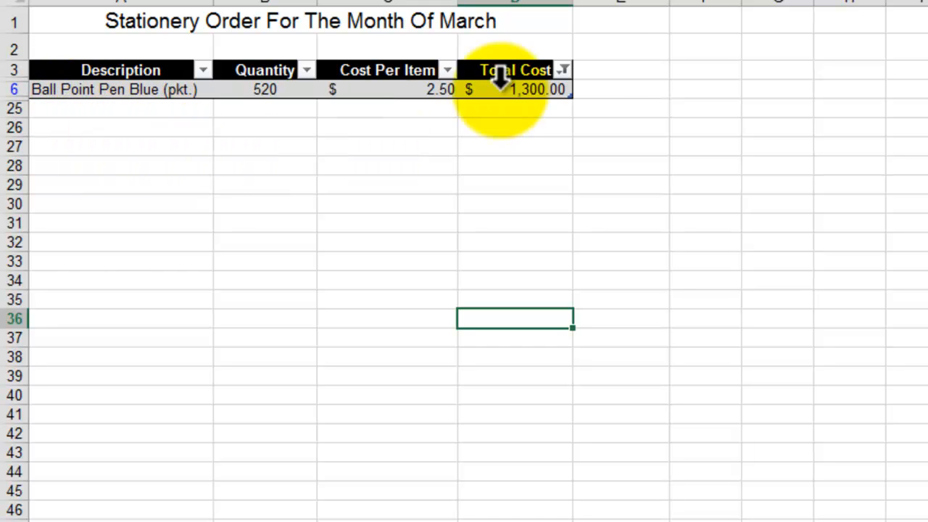
Step: Add the values $173.25, $295.00 and $301.50 to the Total Cost filter alongside $1,300.00
left_click(563, 70)
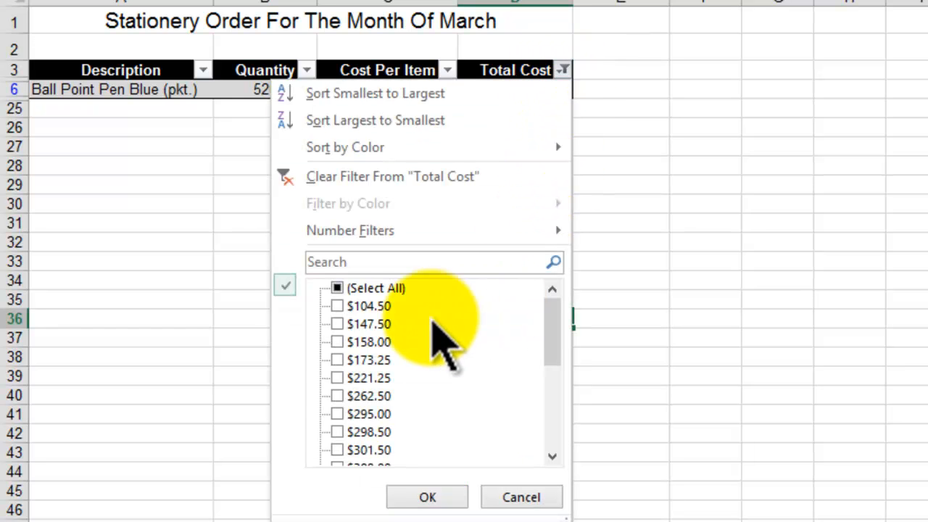
left_click(337, 359)
left_click(338, 414)
left_click(337, 451)
left_click(425, 497)
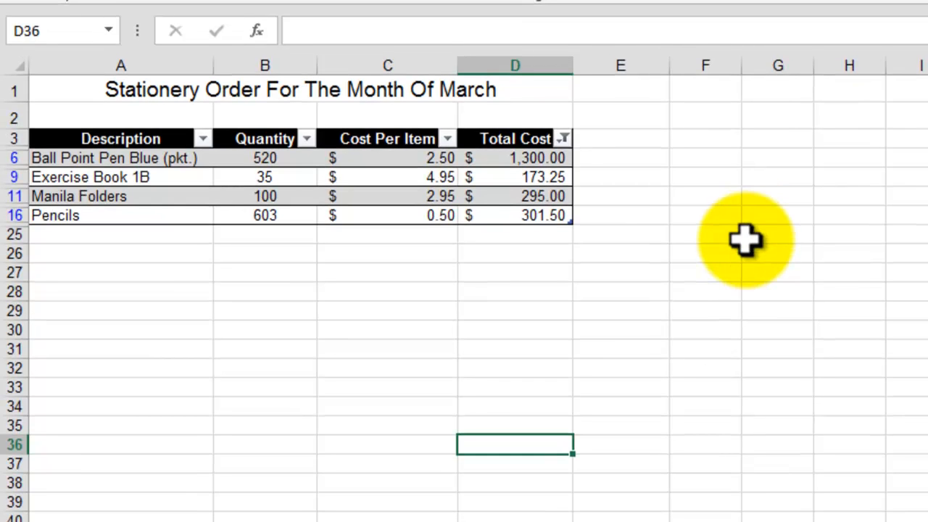
left_click(747, 234)
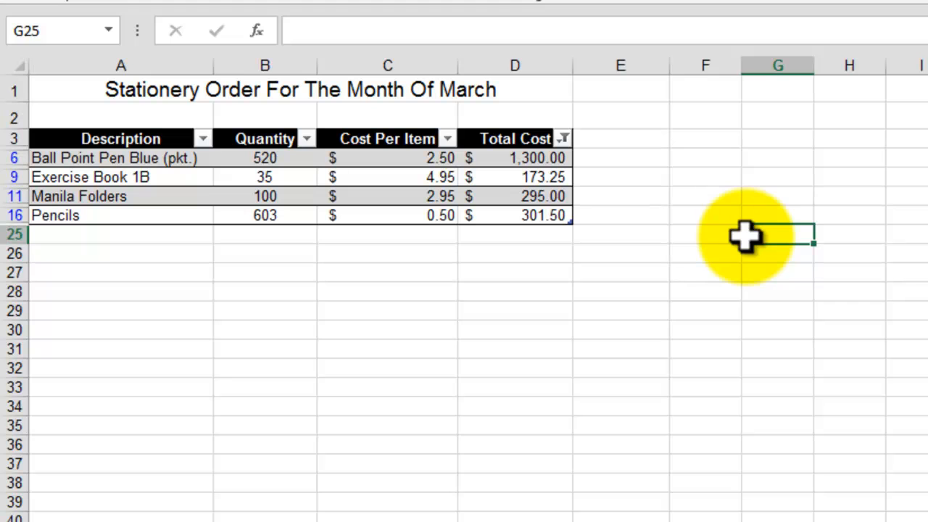
left_click(689, 329)
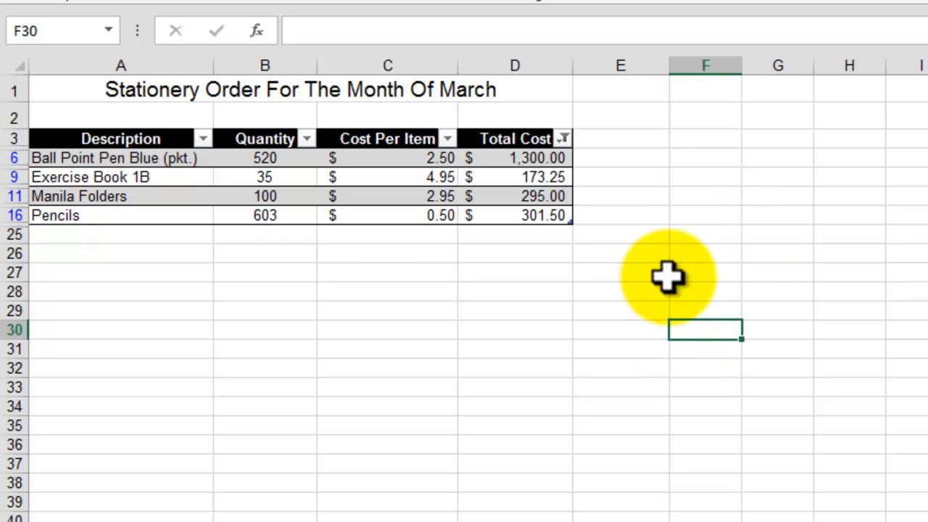
Step: Clear the filter from the Total Cost column
left_click(565, 140)
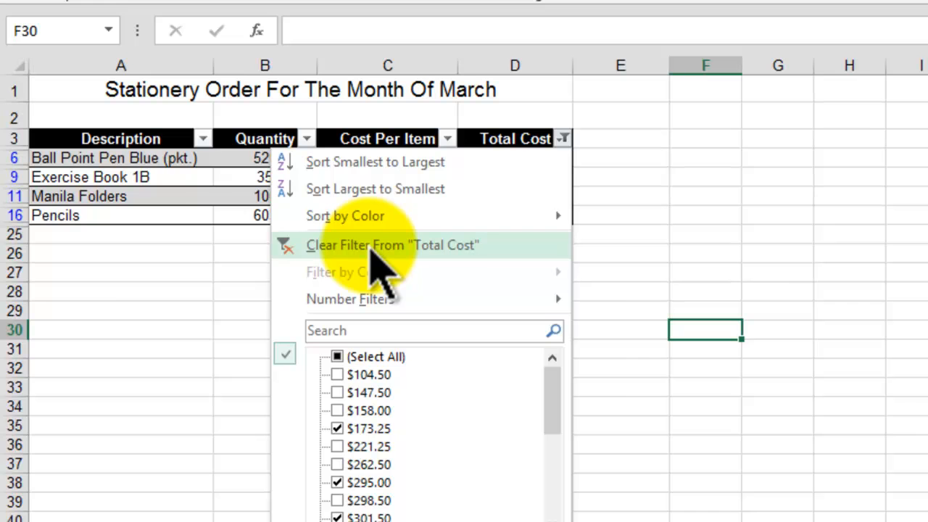
left_click(373, 246)
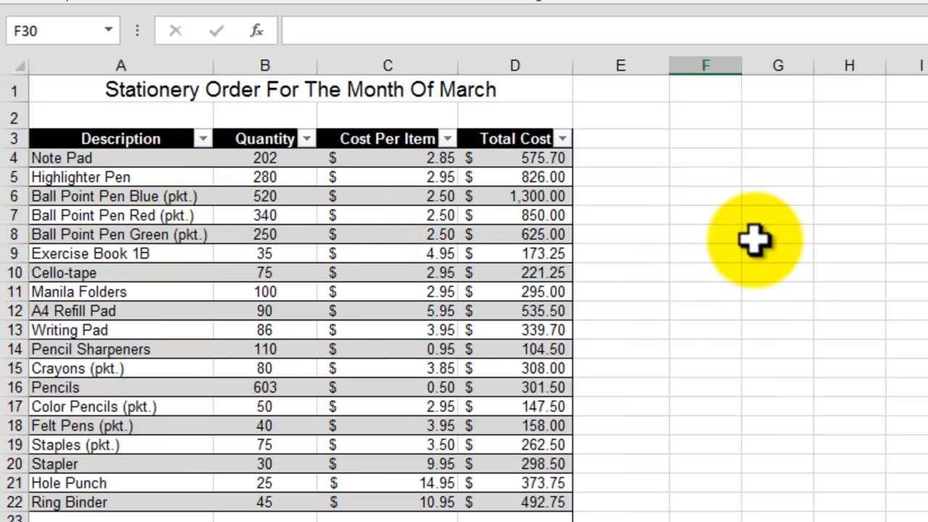
left_click(817, 229)
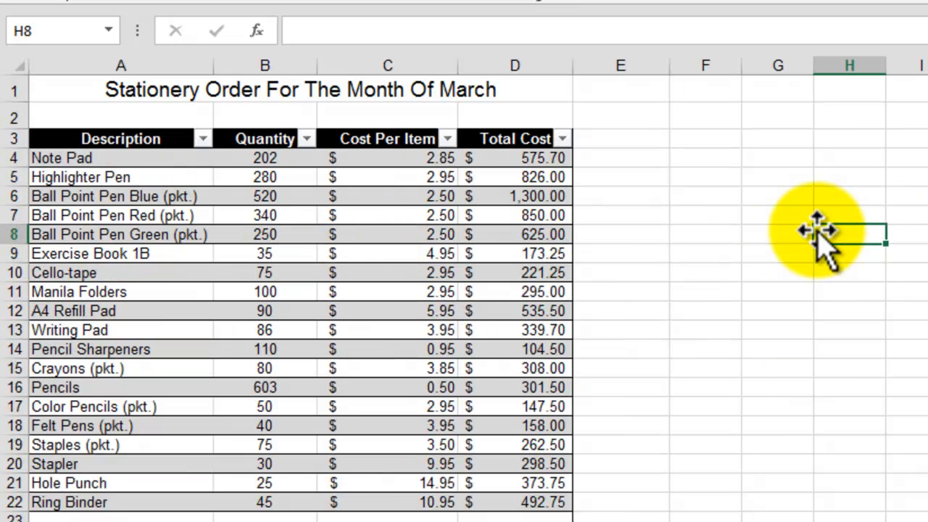
left_click(876, 369)
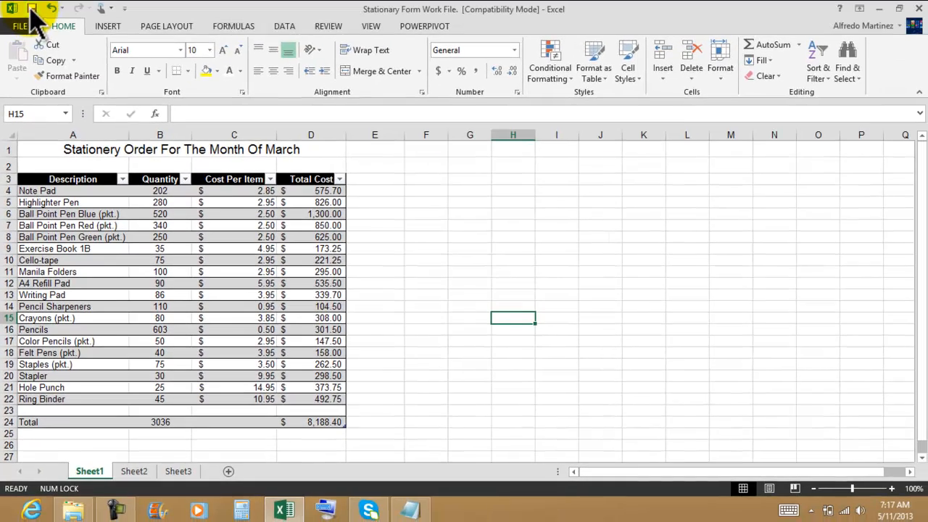
Step: Save the workbook in its current file format, accepting the compatibility warning about the table style
left_click(31, 9)
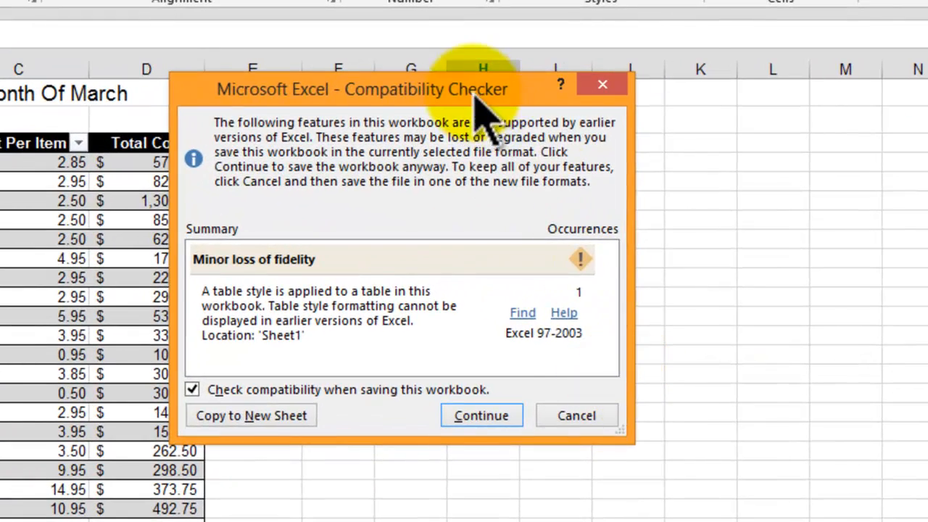
left_click_drag(477, 96, 546, 128)
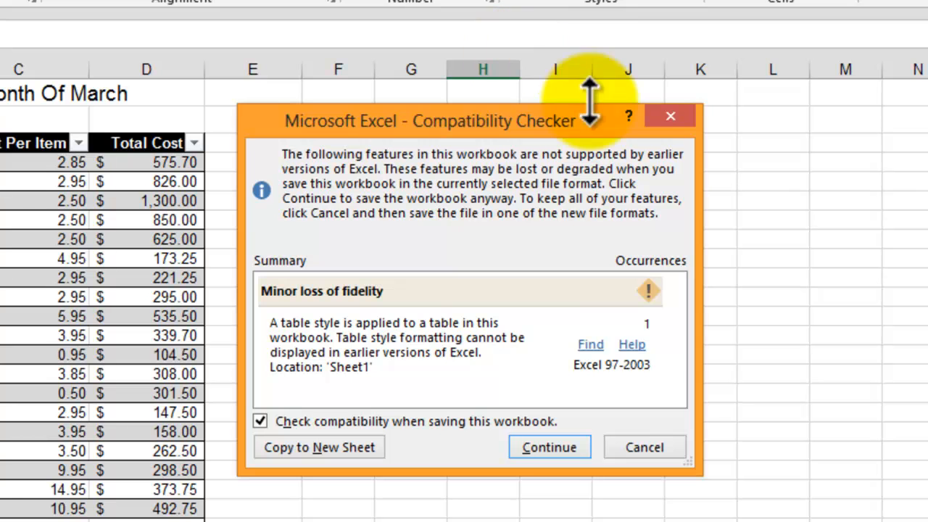
left_click(533, 446)
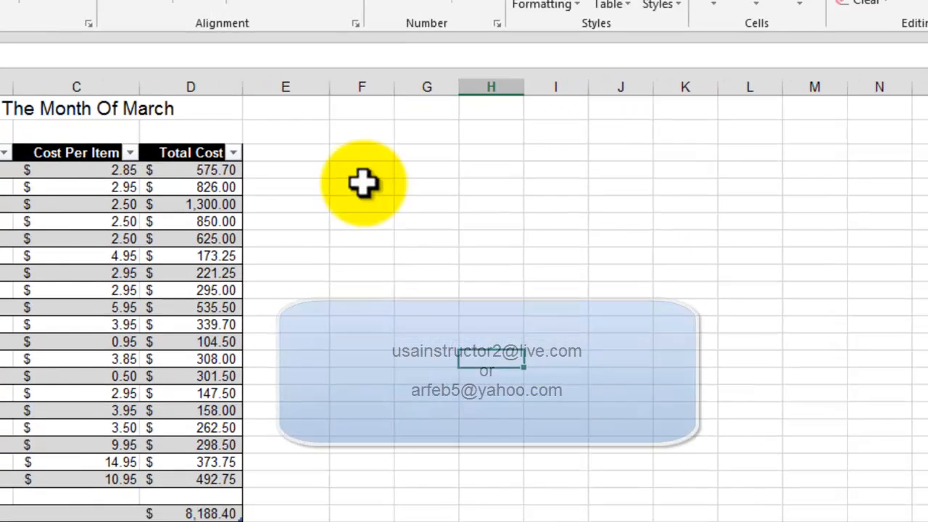
left_click(338, 181)
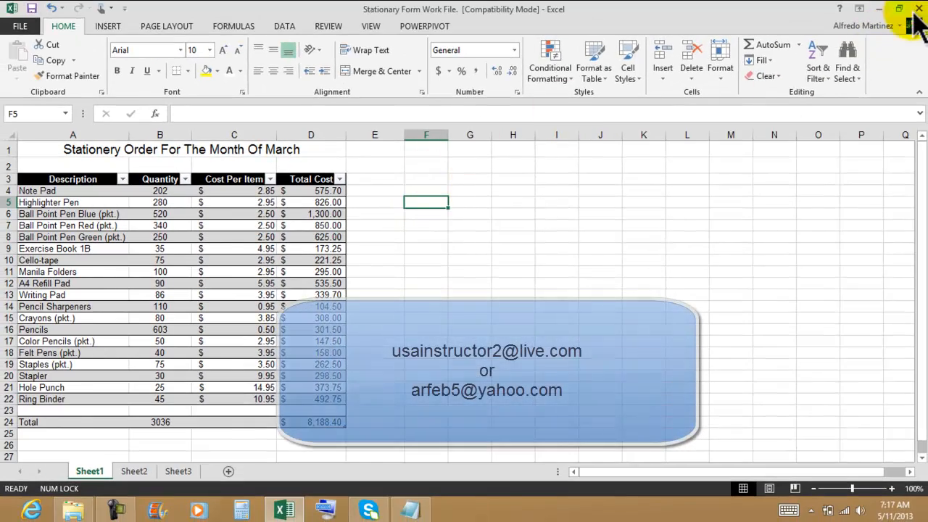
Step: Close the workbook, the Excel 2013 Student Files folder window and the Notepad exercise instructions
left_click(918, 8)
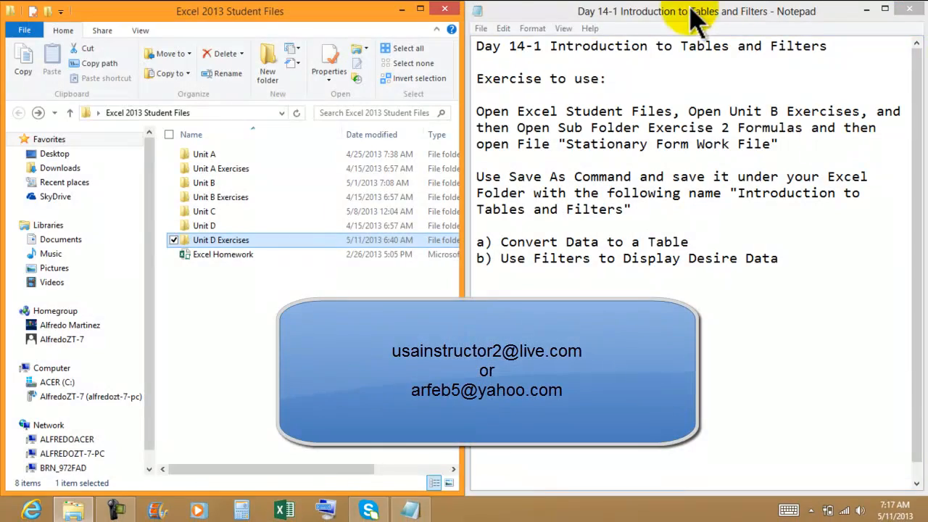
left_click(445, 8)
left_click_drag(586, 13, 348, 22)
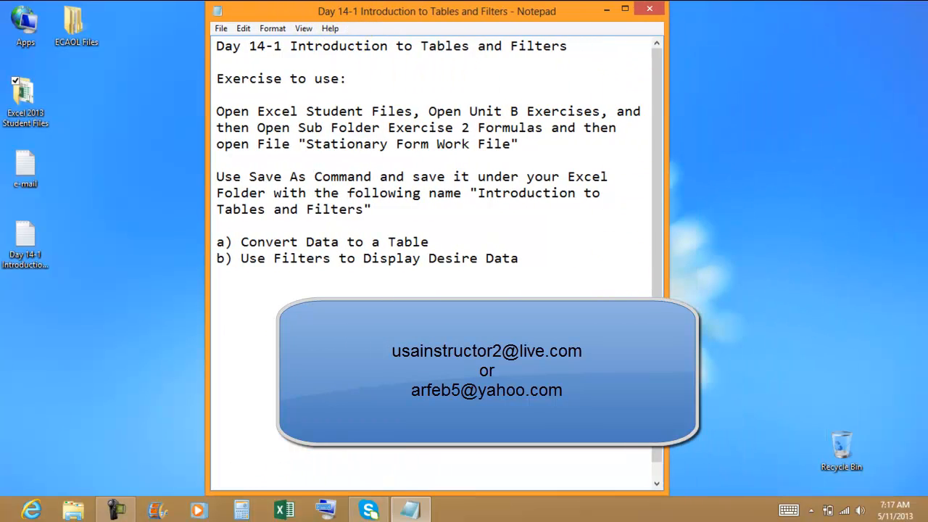
left_click(649, 9)
left_click(435, 271)
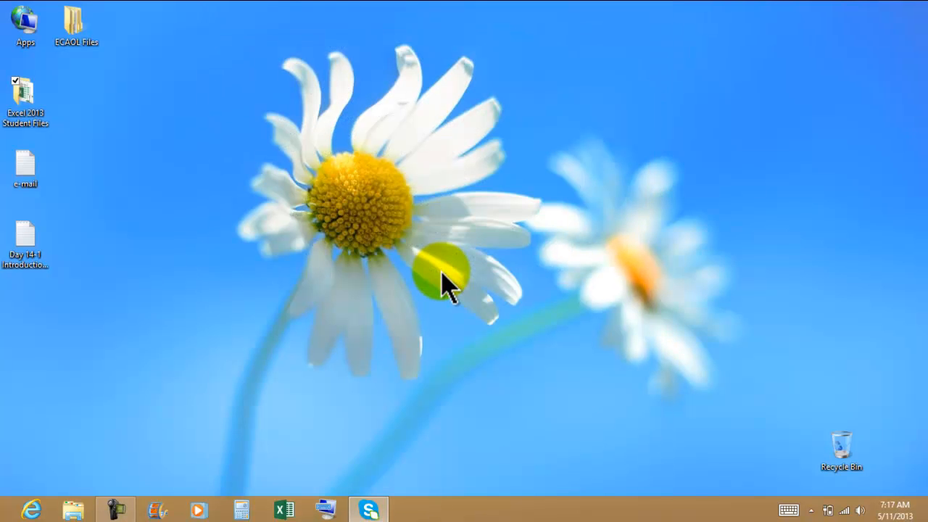